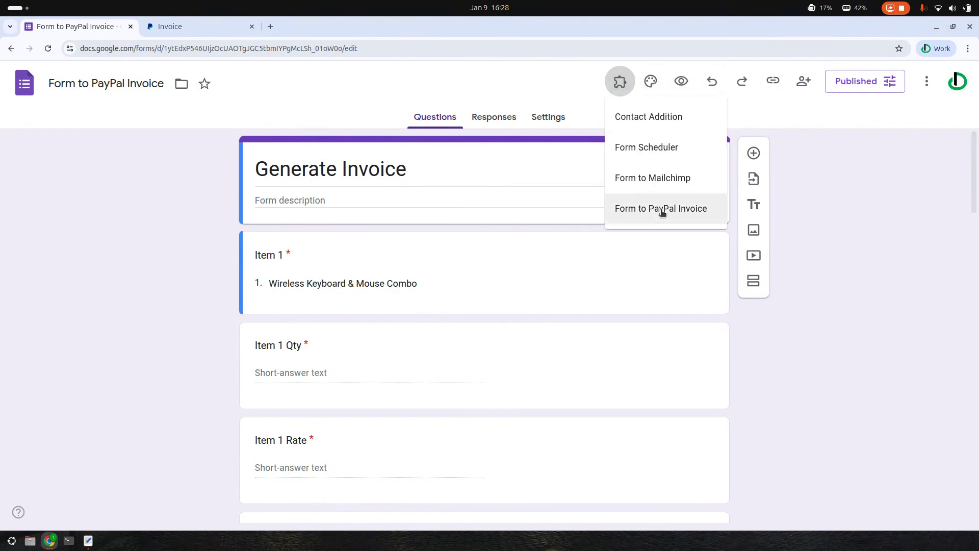
Launch the Form to PayPal Invoice add-on and choose Configure to reach Connect to PayPal
left_click(684, 210)
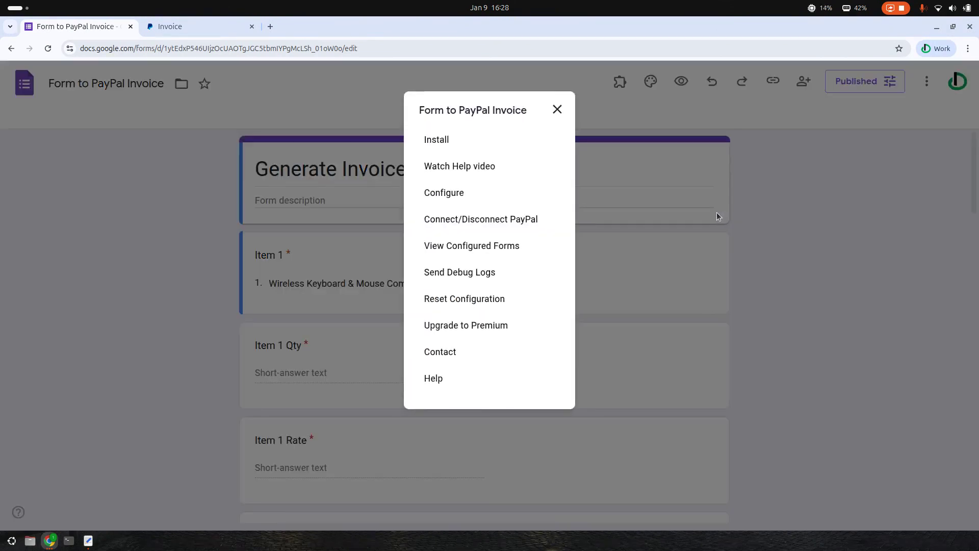
left_click(457, 192)
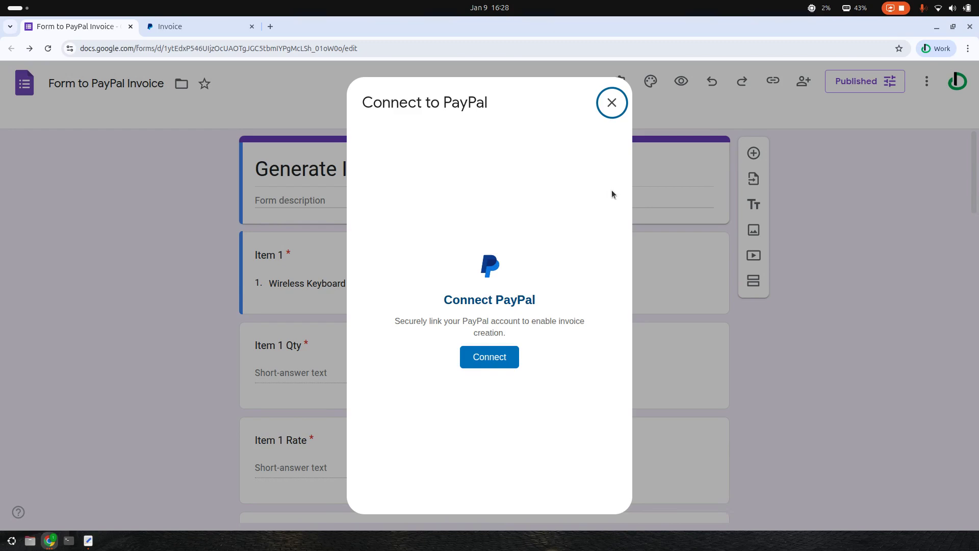
Start the PayPal connection, always allow pop-ups for this site, and retry the PayPal login
left_click(505, 360)
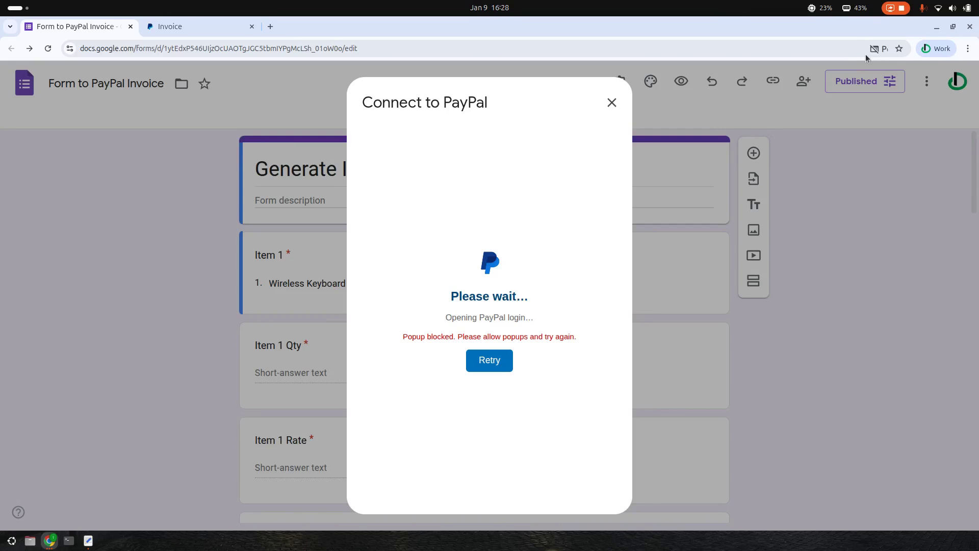
left_click(881, 49)
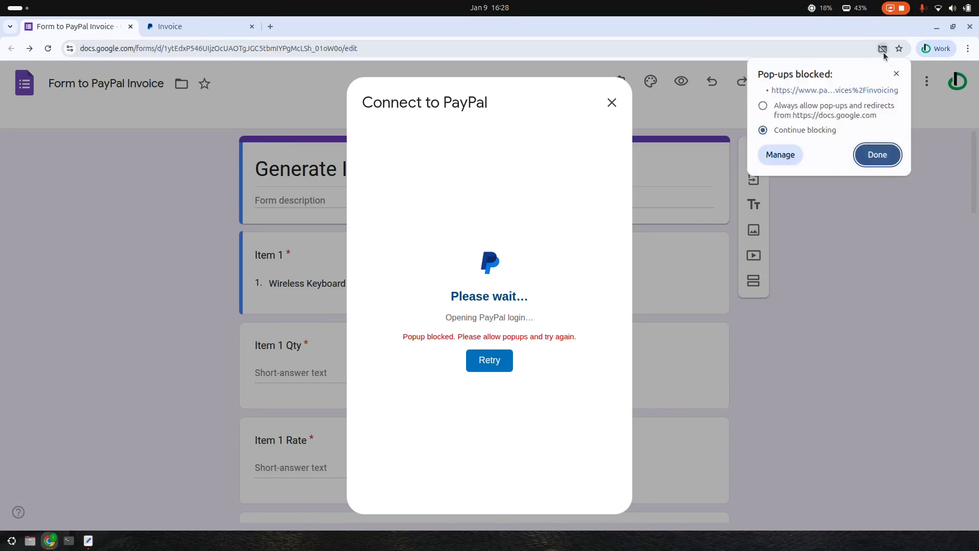
left_click(881, 52)
left_click(881, 52)
left_click(763, 106)
left_click(879, 154)
left_click(485, 366)
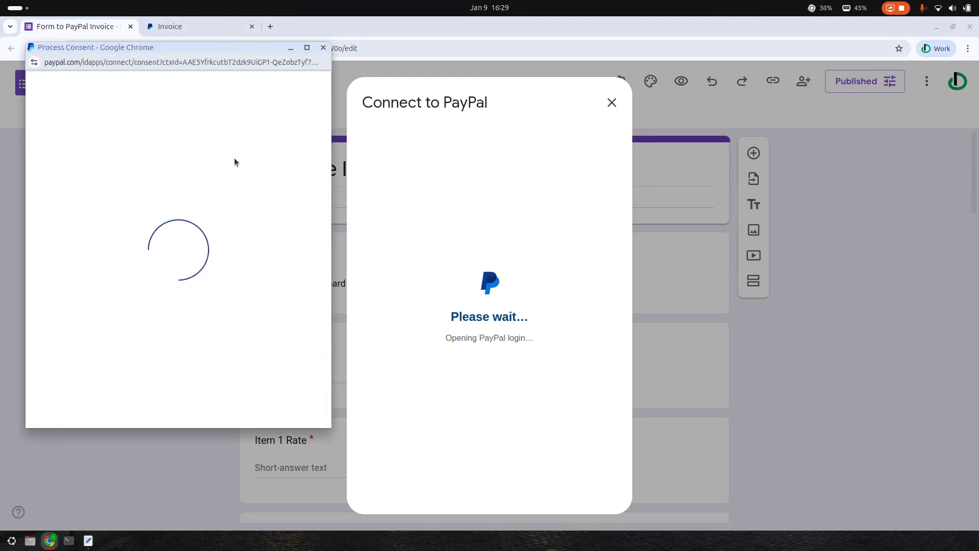
Consent to connecting the PayPal account and close the Success window to reach Setup your Invoice
left_click(178, 242)
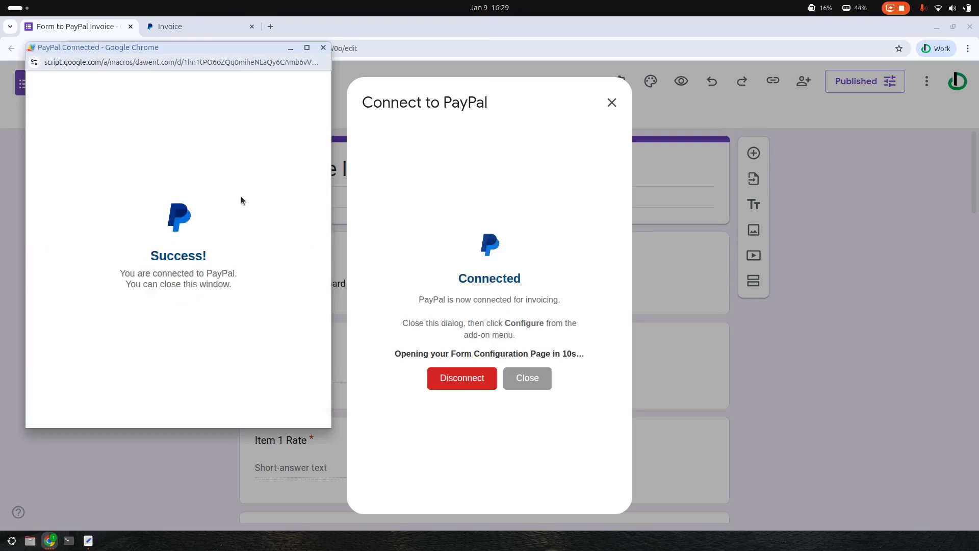
left_click(323, 48)
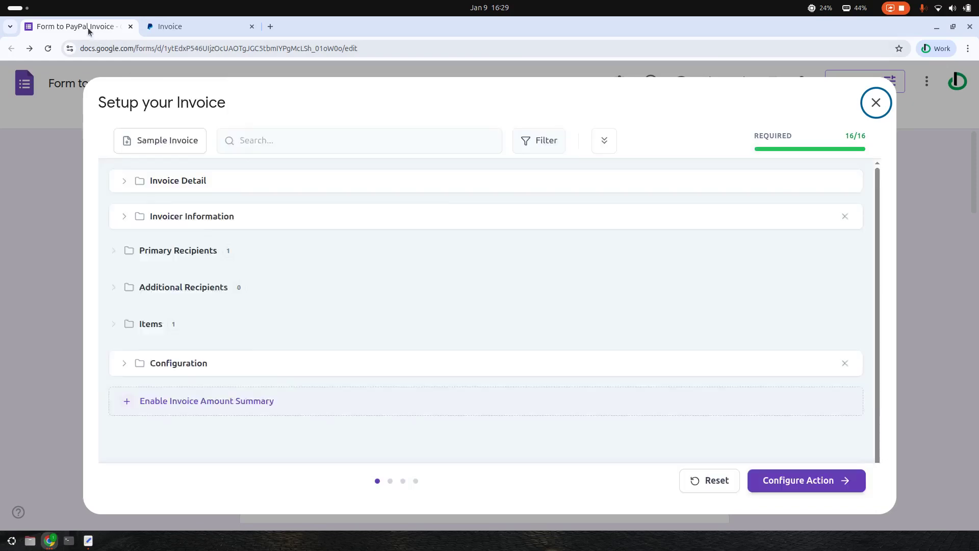
right_click(88, 31)
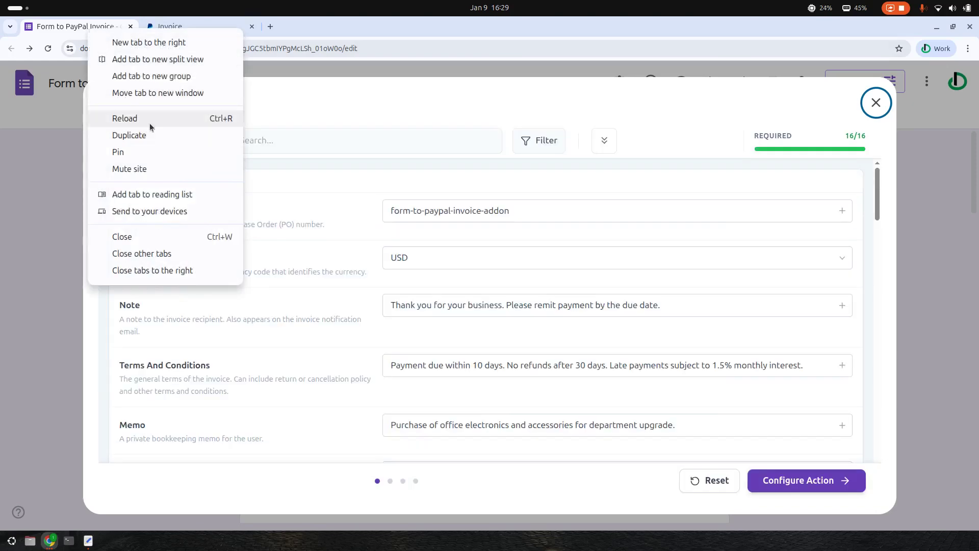
Load the prefilled Generate Invoice test form link in a new browser tab
left_click(298, 26)
left_click(270, 26)
key("ctrl+v")
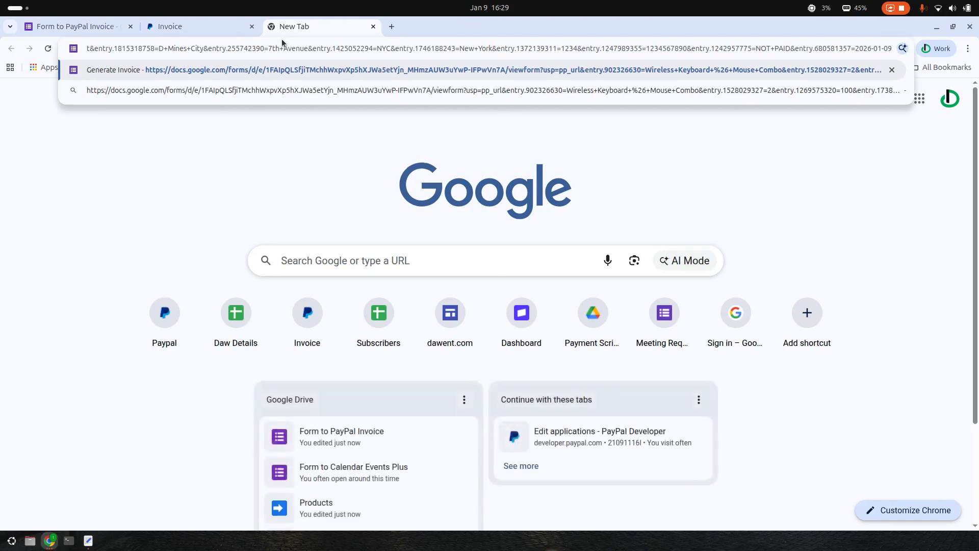
key("Return")
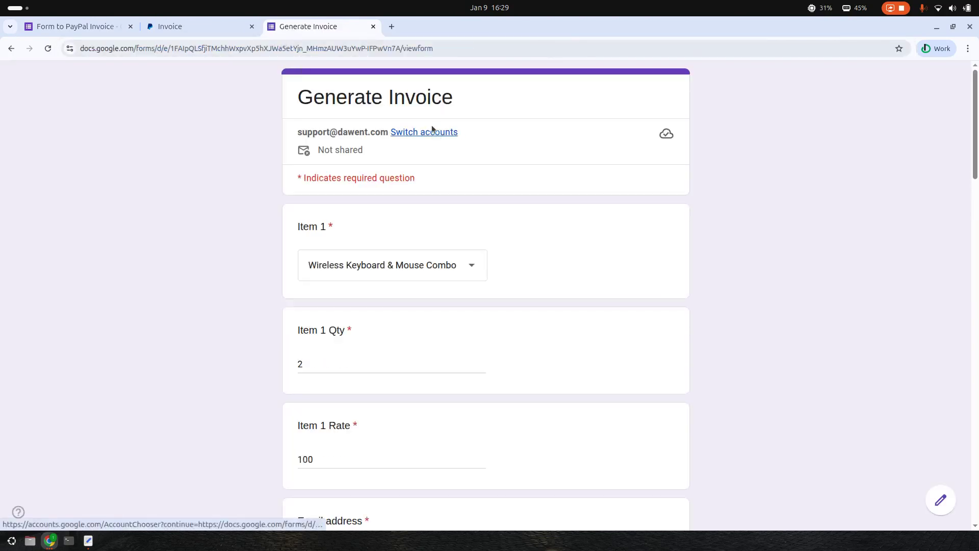
Scroll through the prefilled answers down to the Submit button, then return to the editor
scroll(476, 201, "down", 2)
scroll(464, 232, "down", 1)
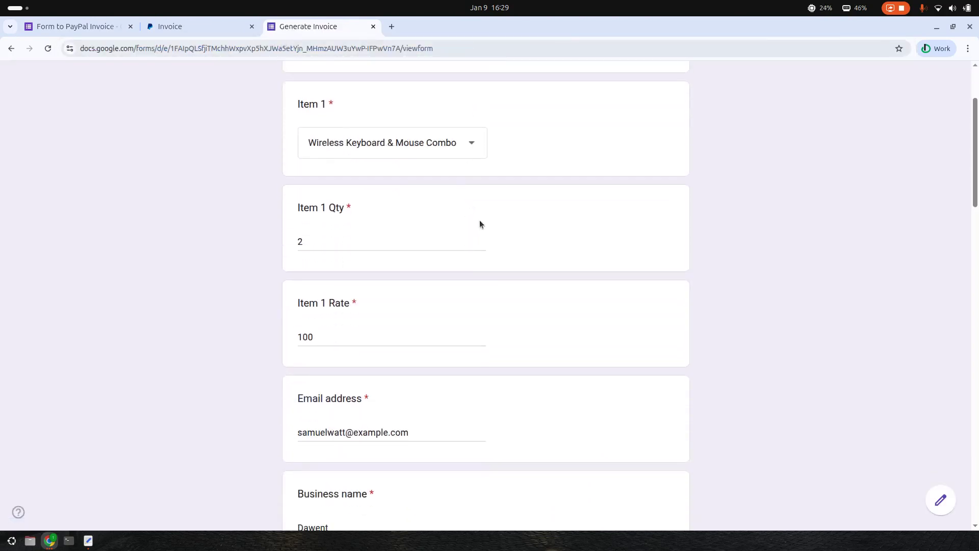
scroll(452, 230, "down", 3)
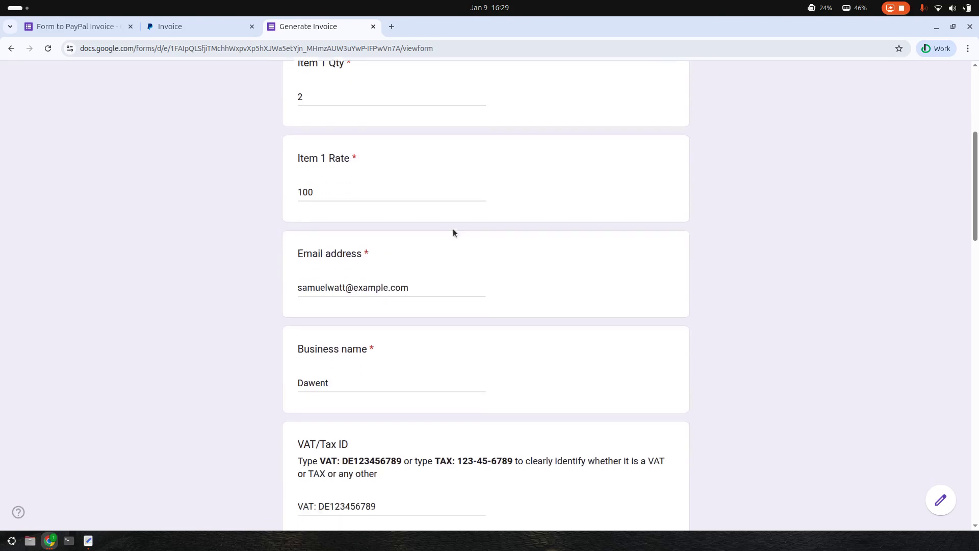
scroll(473, 241, "down", 5)
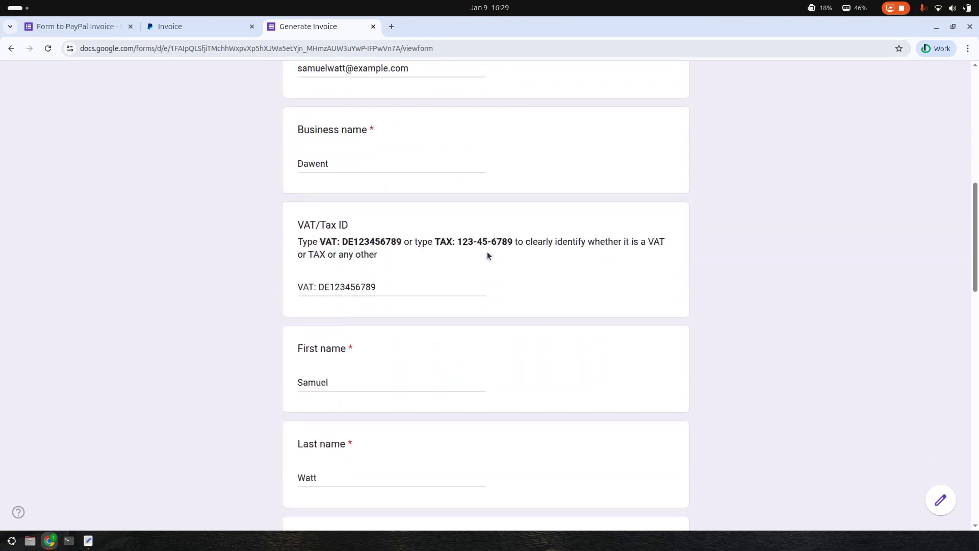
scroll(574, 271, "down", 2)
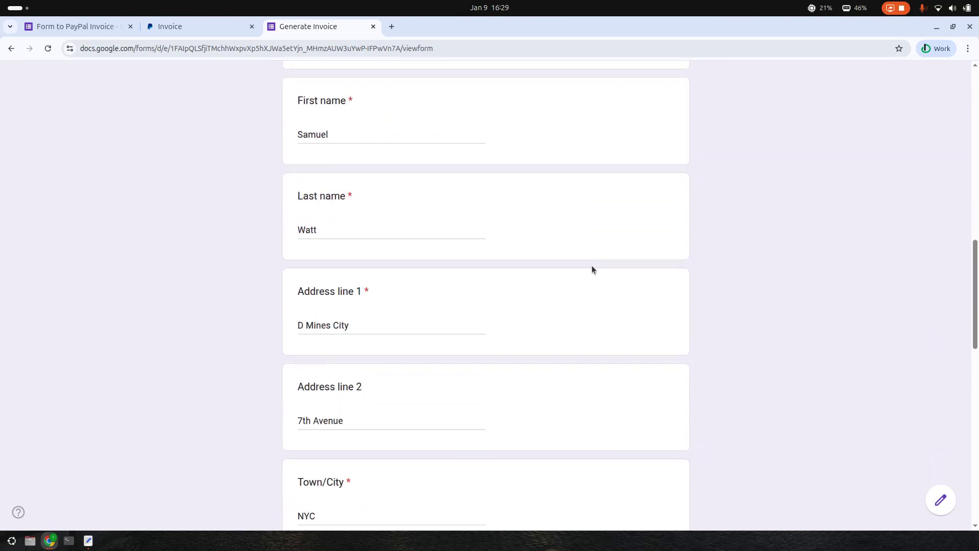
scroll(587, 271, "down", 6)
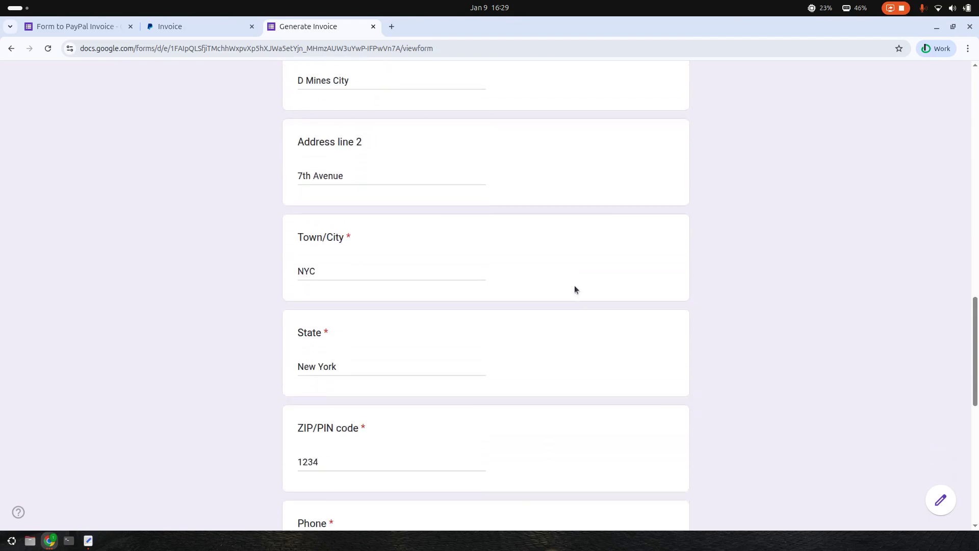
scroll(582, 288, "down", 2)
scroll(588, 285, "up", 2)
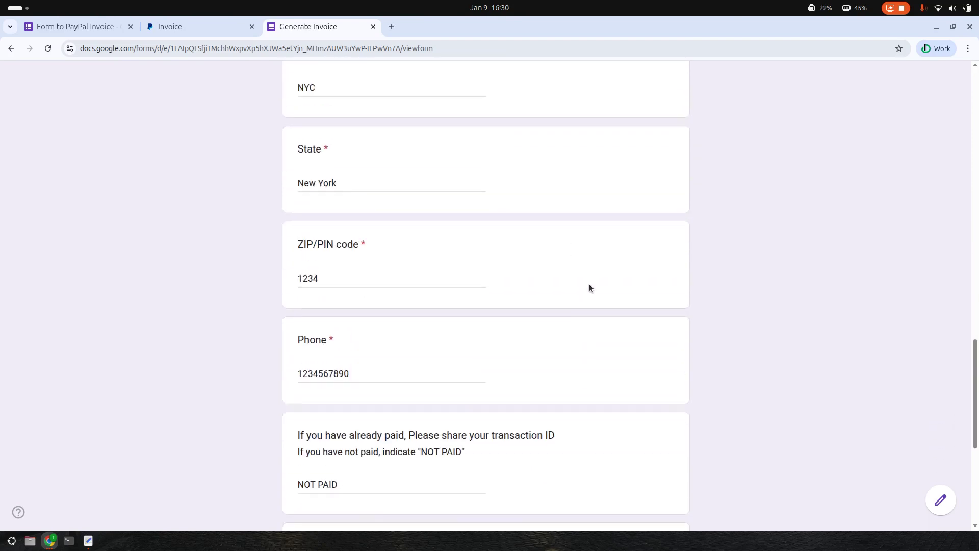
scroll(590, 295, "down", 2)
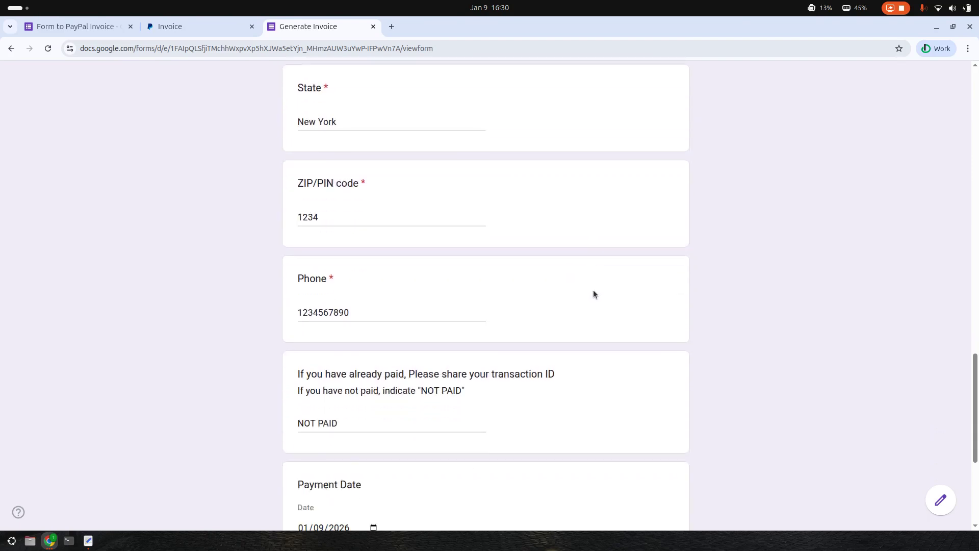
scroll(594, 290, "down", 2)
scroll(596, 291, "down", 2)
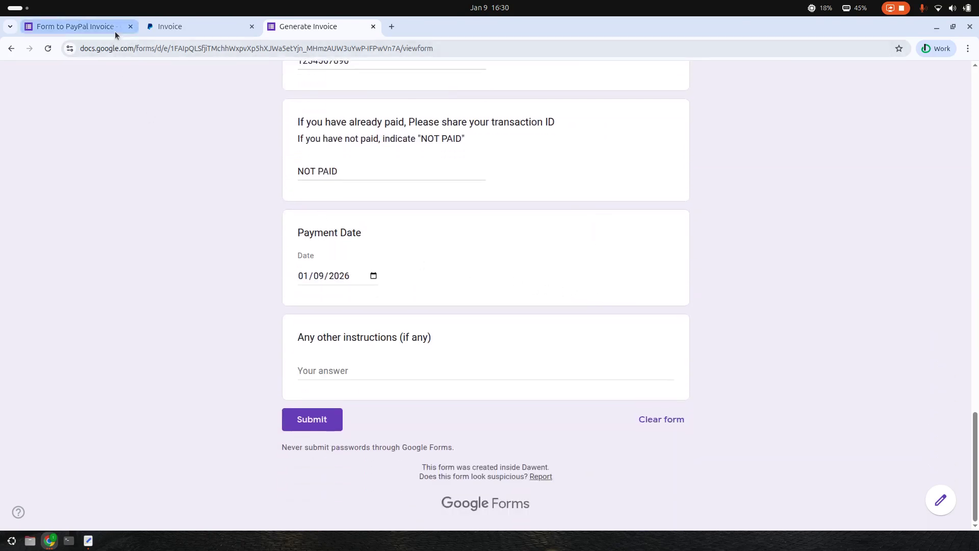
left_click(76, 26)
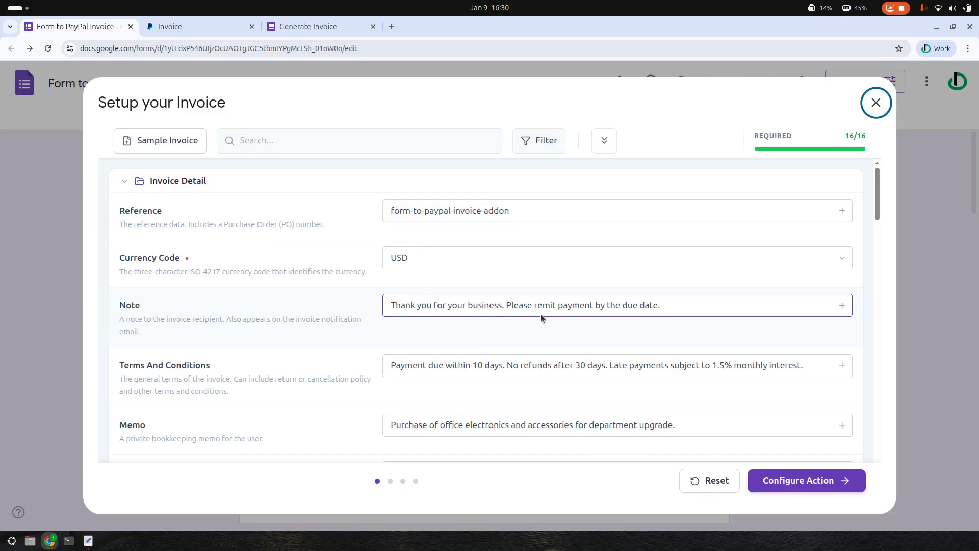
Scroll the Setup your Invoice list down and click into the Invoice Number field
scroll(541, 314, "down", 2)
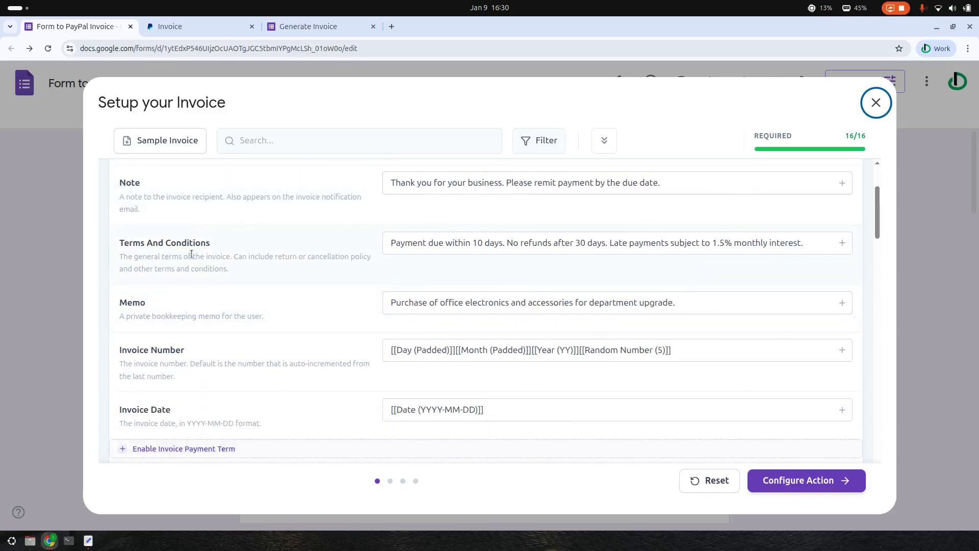
scroll(197, 272, "down", 1)
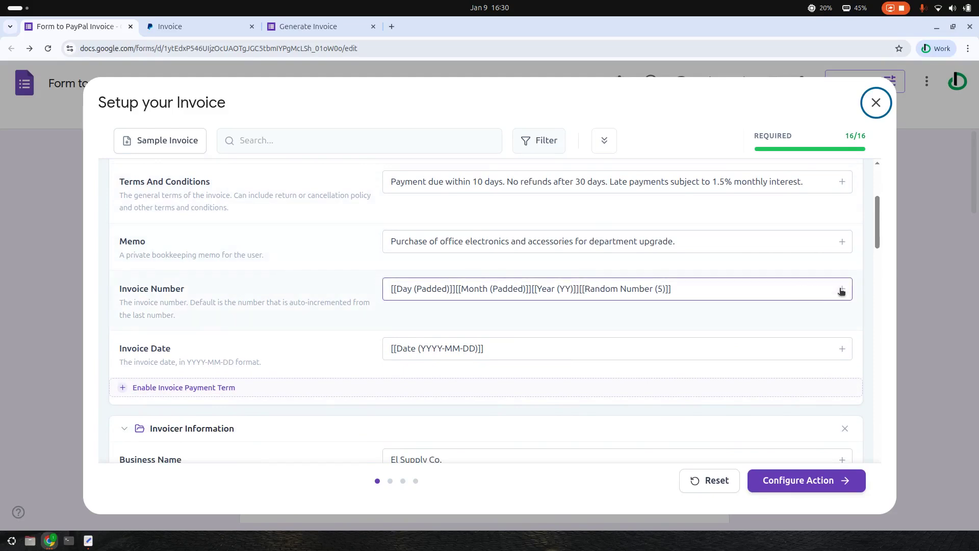
left_click(752, 289)
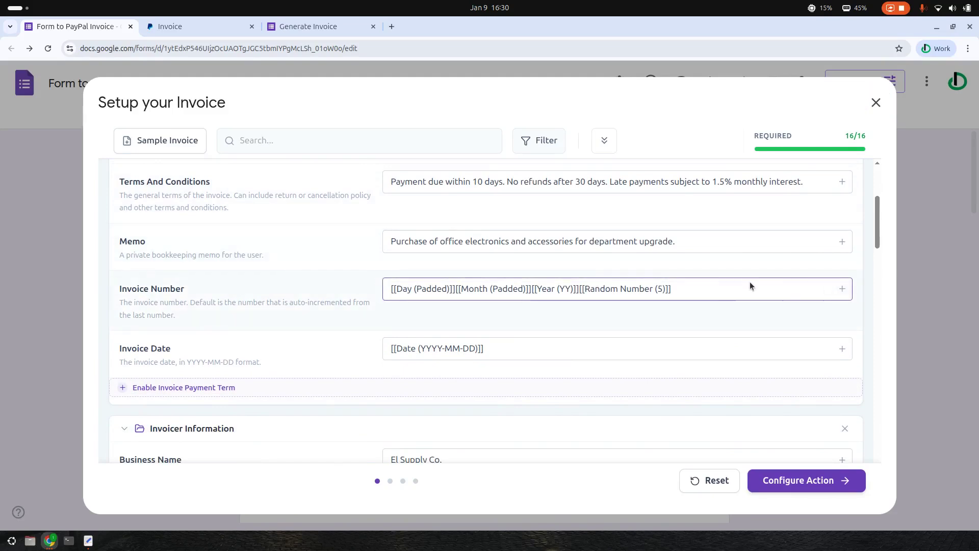
Insert the Day (Numeric) variable into the Invoice Number field from its + list
left_click(842, 288)
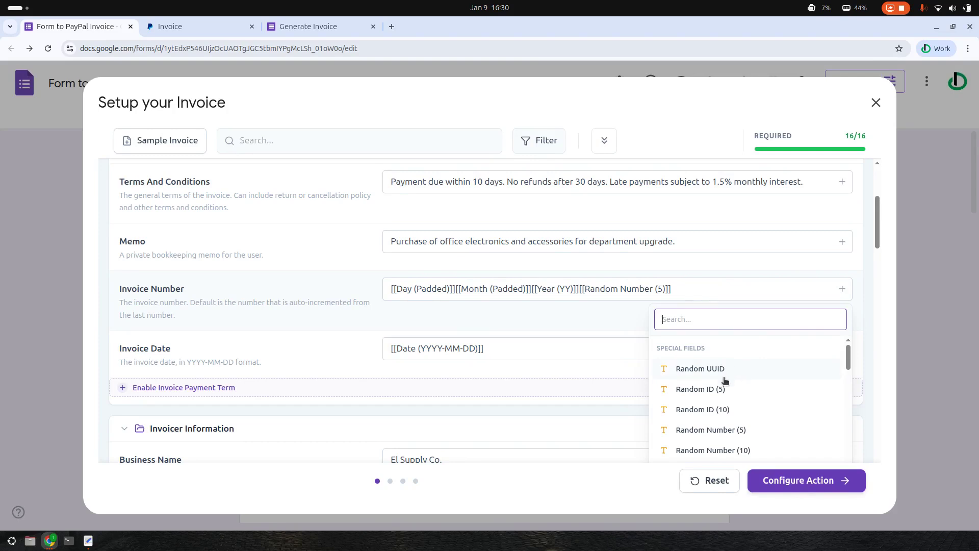
scroll(744, 406, "down", 4)
scroll(744, 408, "down", 3)
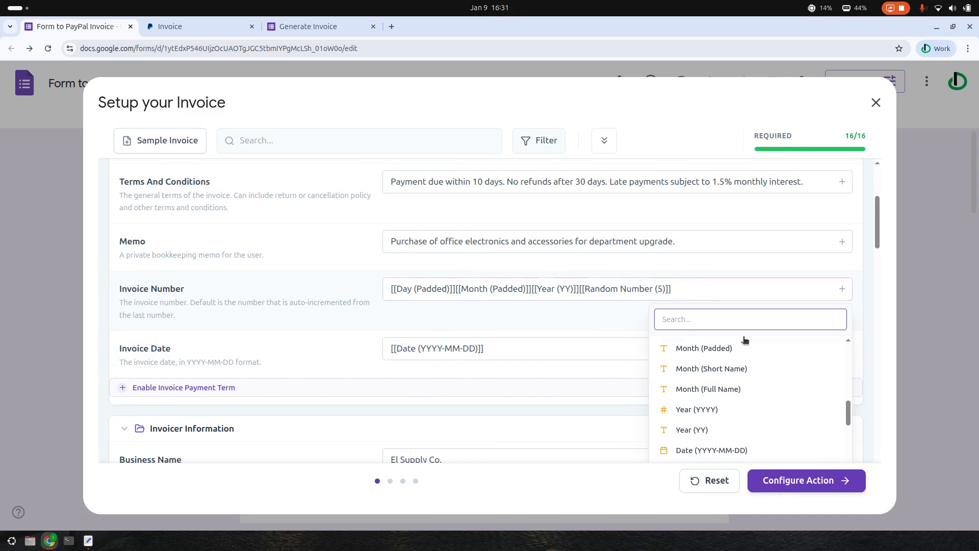
scroll(741, 391, "down", 1)
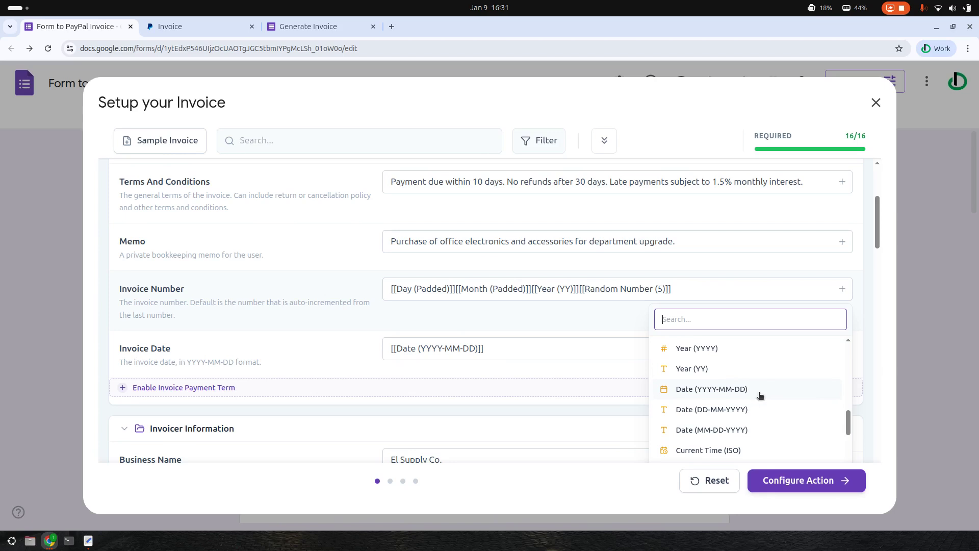
scroll(756, 394, "down", 1)
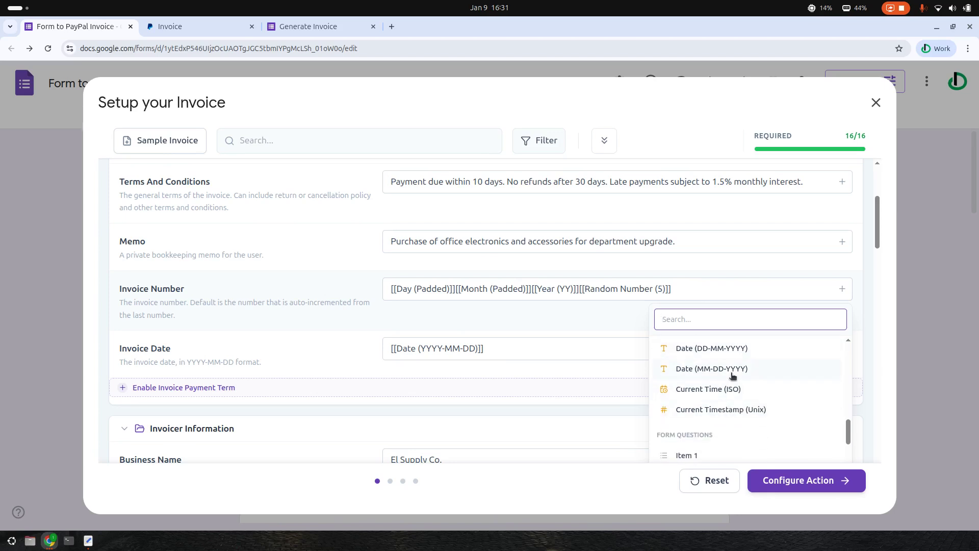
scroll(734, 380, "up", 2)
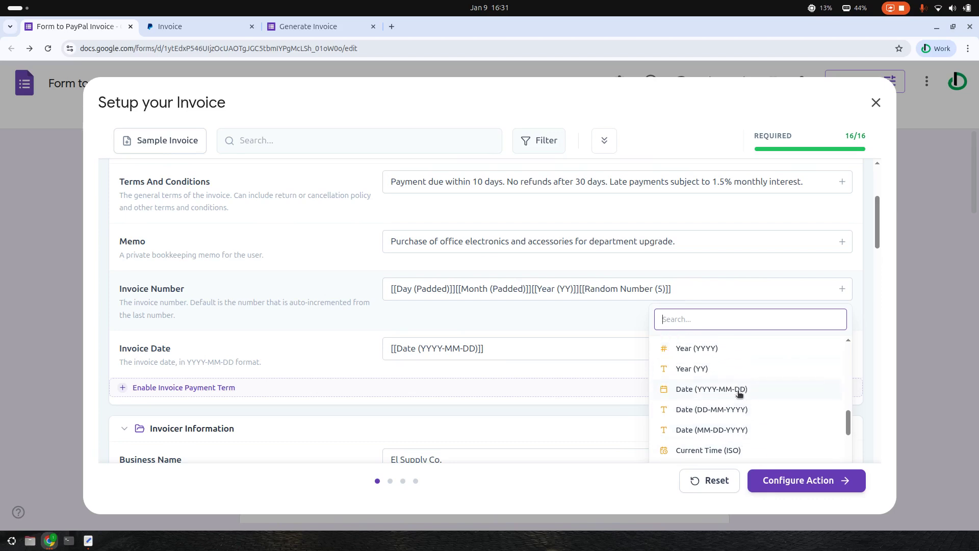
scroll(732, 391, "up", 3)
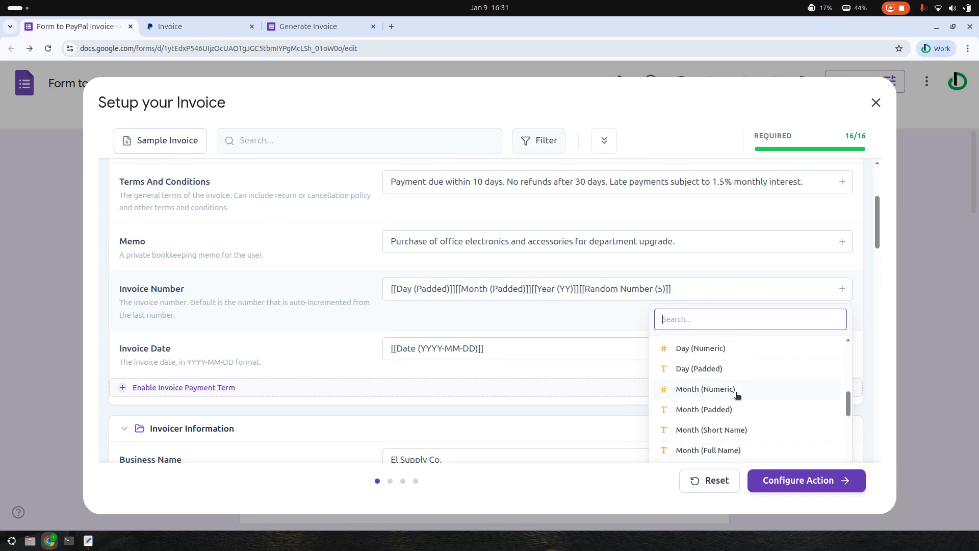
left_click(696, 348)
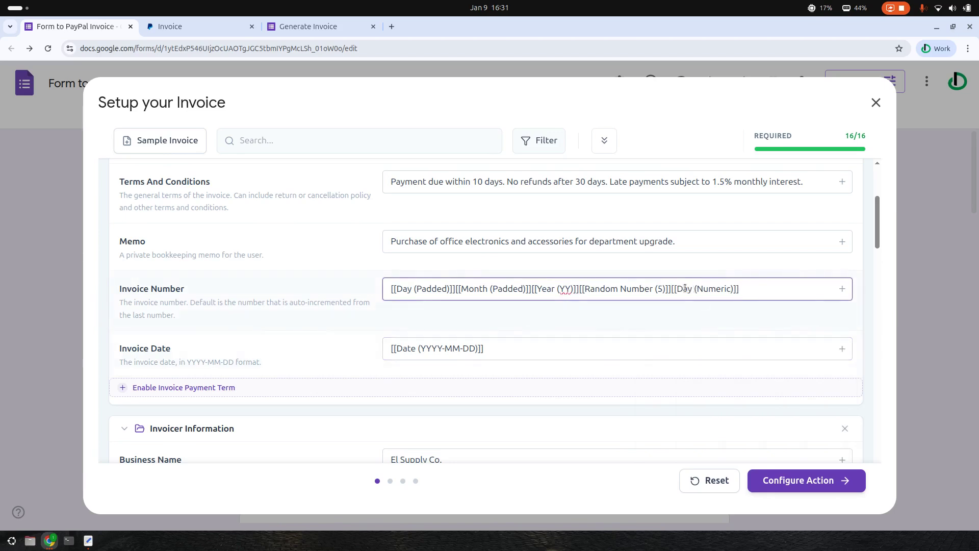
Delete the appended [[Day (Numeric)]] text so the original padded-date format remains
left_click_drag(745, 293, 676, 293)
left_click(675, 293)
key("BackSpace")
key("BackSpace")
left_click_drag(681, 289, 750, 286)
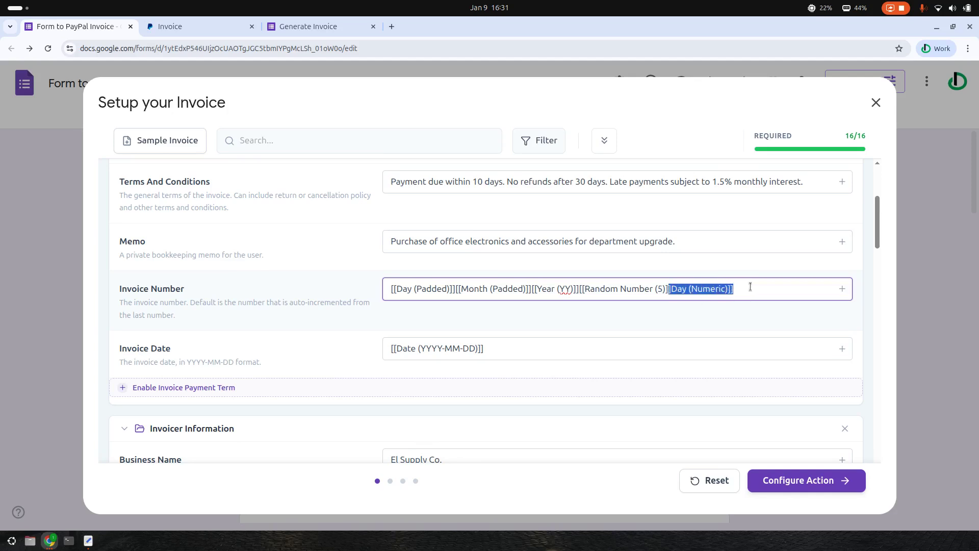
key("BackSpace")
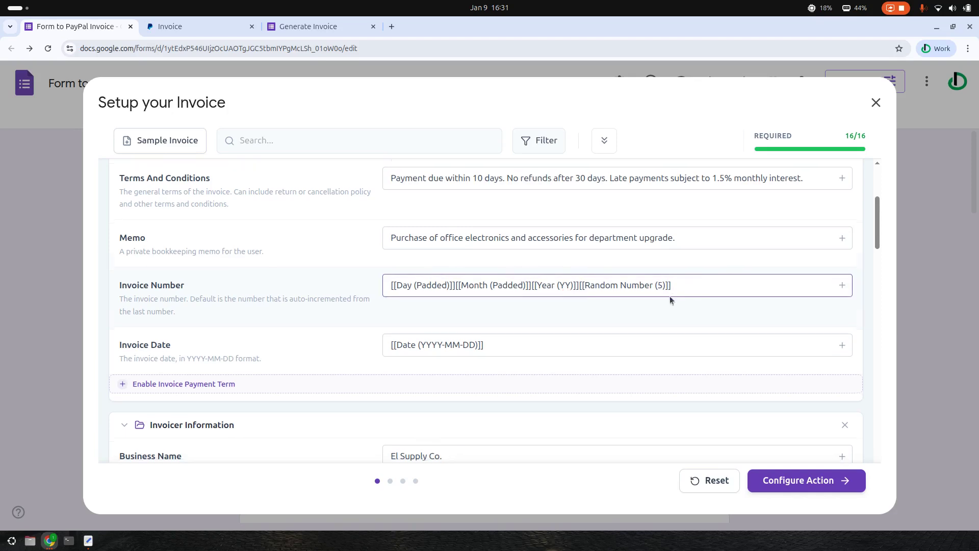
scroll(463, 313, "down", 1)
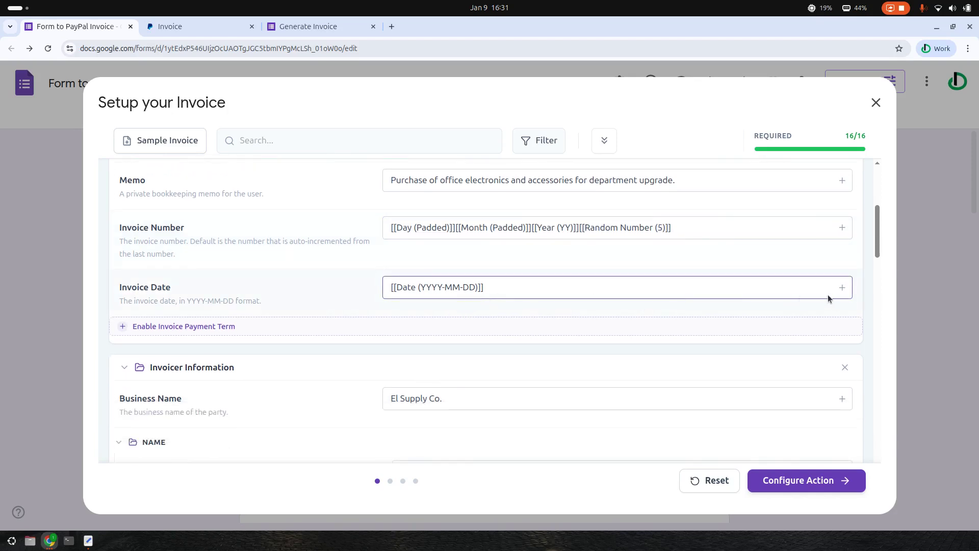
left_click(842, 288)
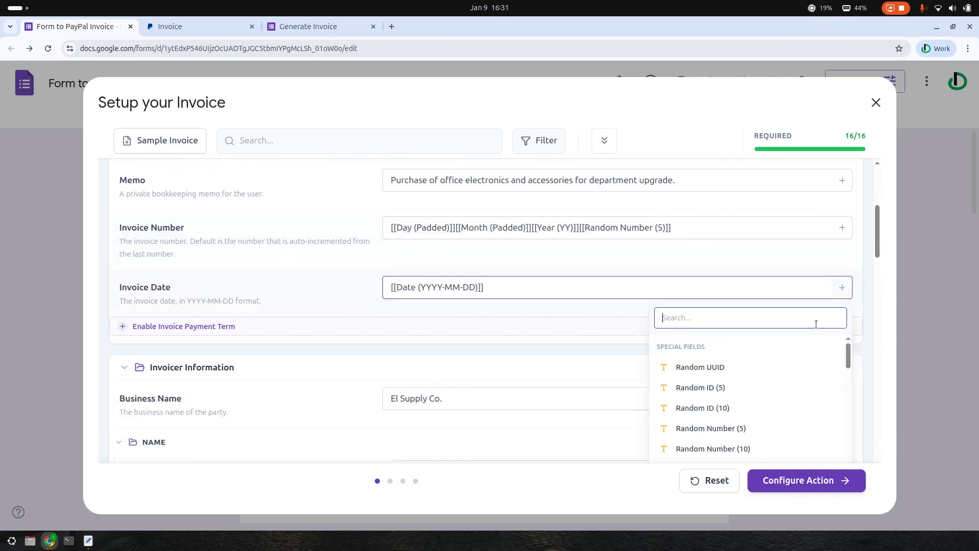
scroll(775, 387, "down", 5)
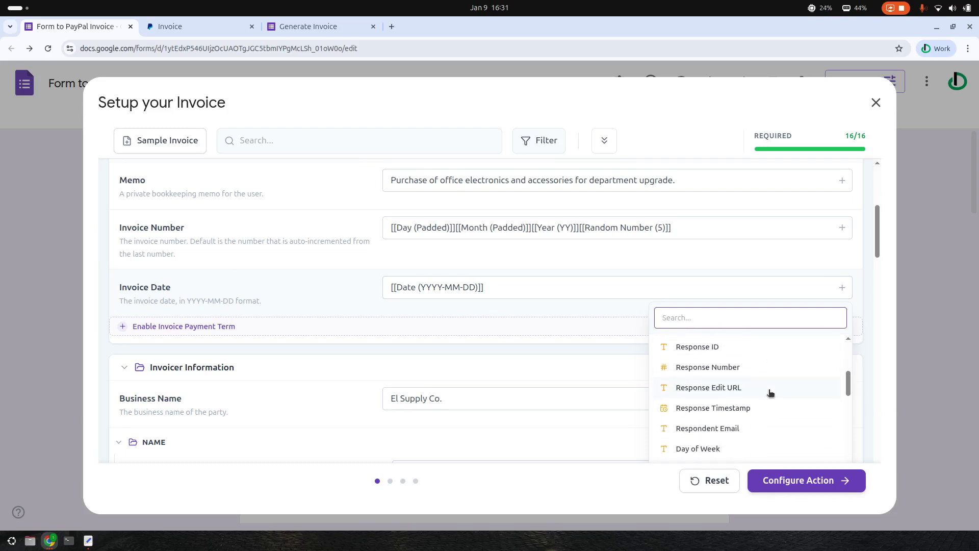
scroll(770, 392, "down", 5)
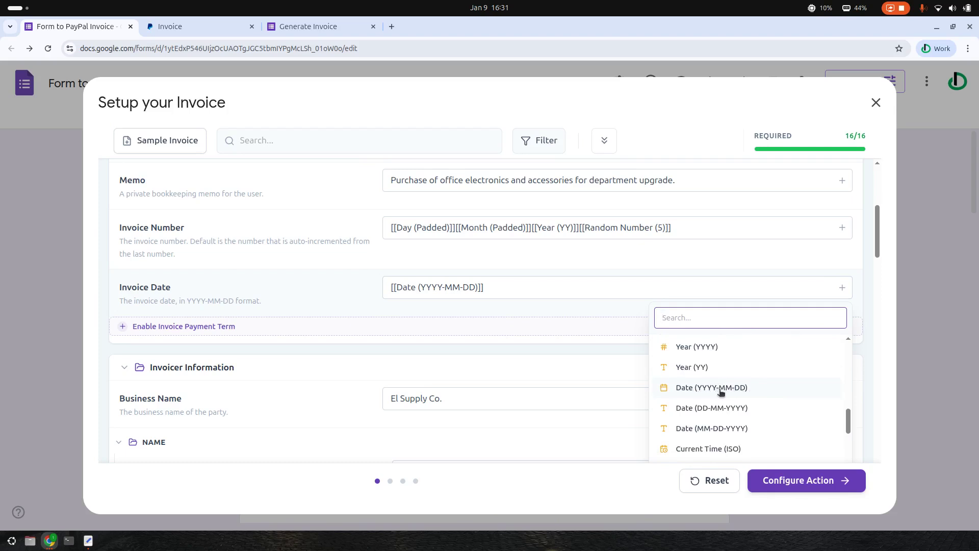
left_click(533, 322)
scroll(383, 329, "down", 2)
scroll(384, 329, "down", 2)
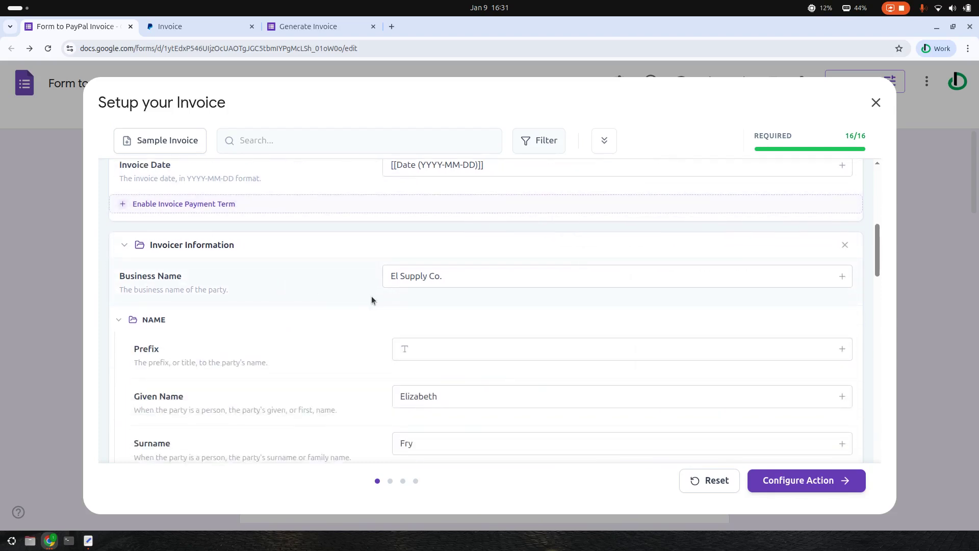
Scroll down through the invoicer's Business Name and address fields to Country Code
left_click(477, 281)
scroll(512, 310, "down", 2)
scroll(530, 325, "down", 2)
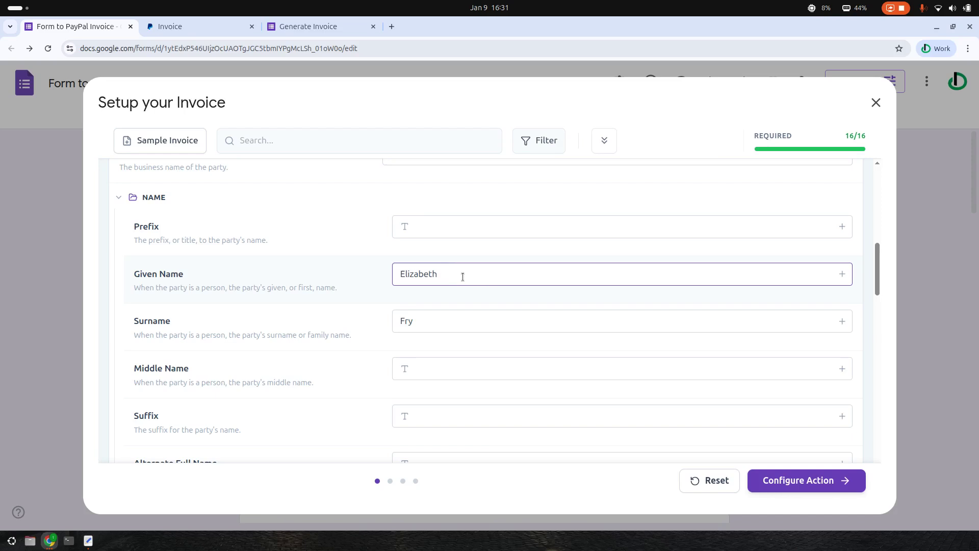
scroll(451, 290, "down", 5)
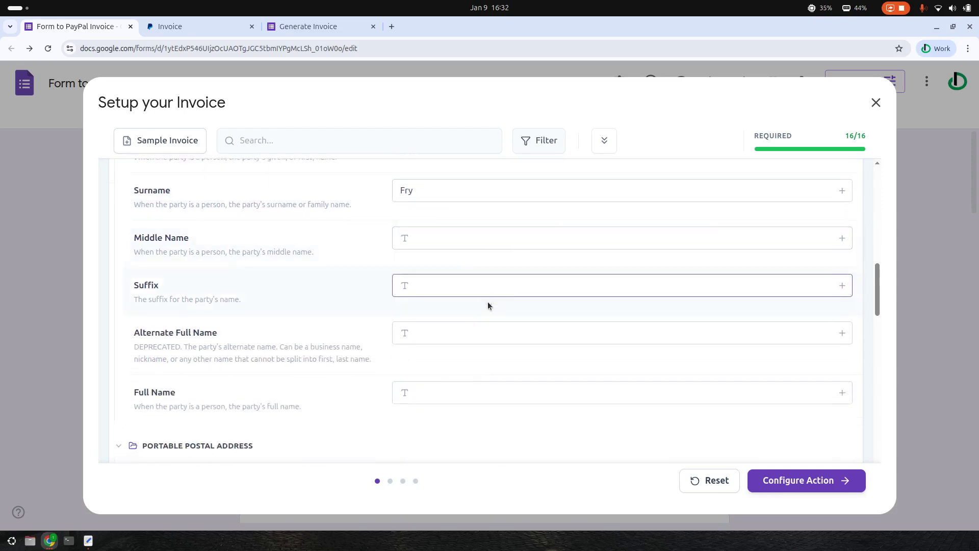
scroll(492, 304, "down", 2)
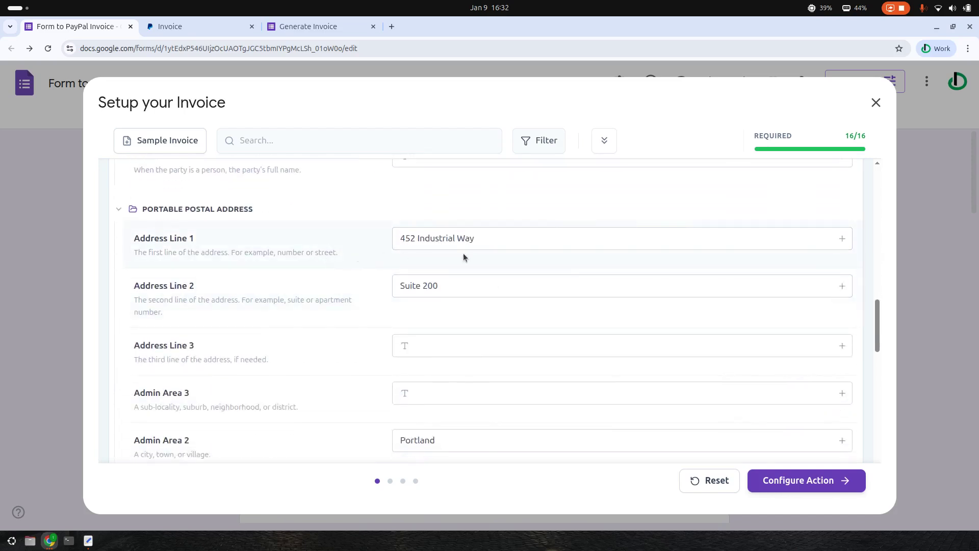
scroll(473, 285, "down", 2)
scroll(554, 311, "down", 2)
scroll(549, 323, "down", 2)
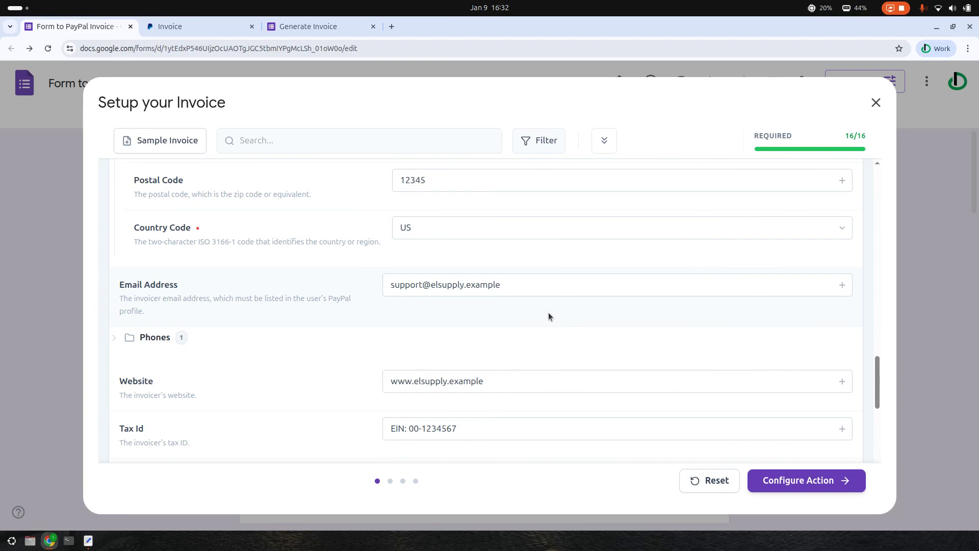
Browse the Country Code list, leave it at US, and expand the Phones folder
left_click(849, 234)
left_click(848, 228)
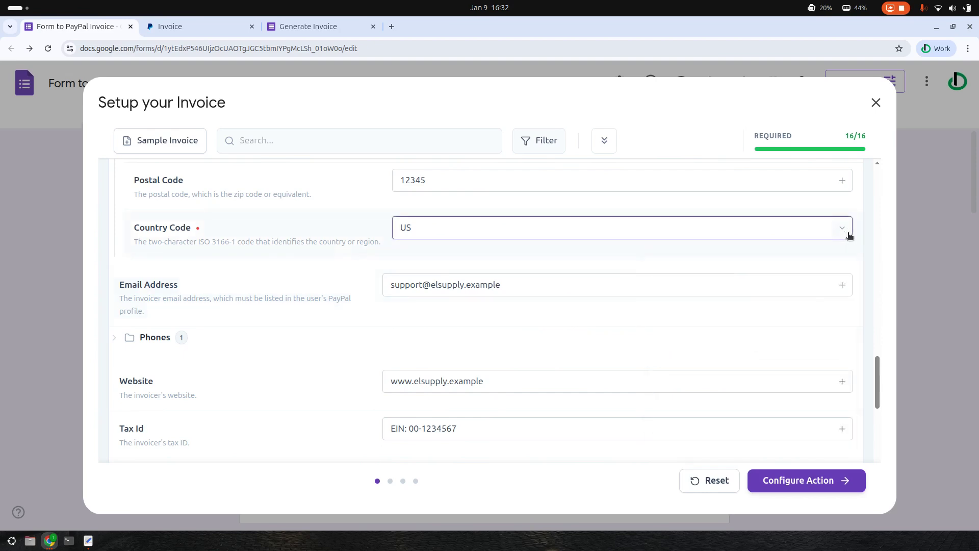
left_click(845, 236)
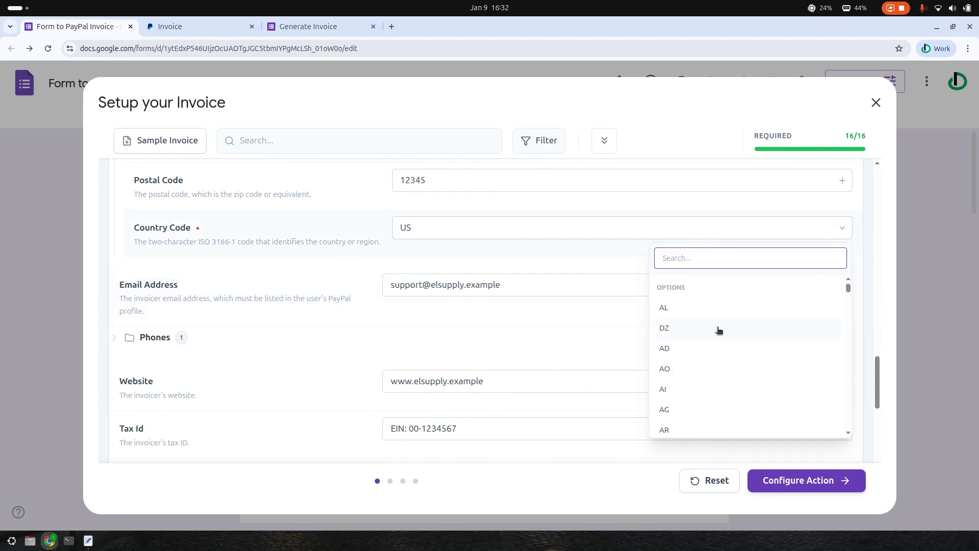
scroll(686, 295, "down", 3)
scroll(686, 306, "up", 3)
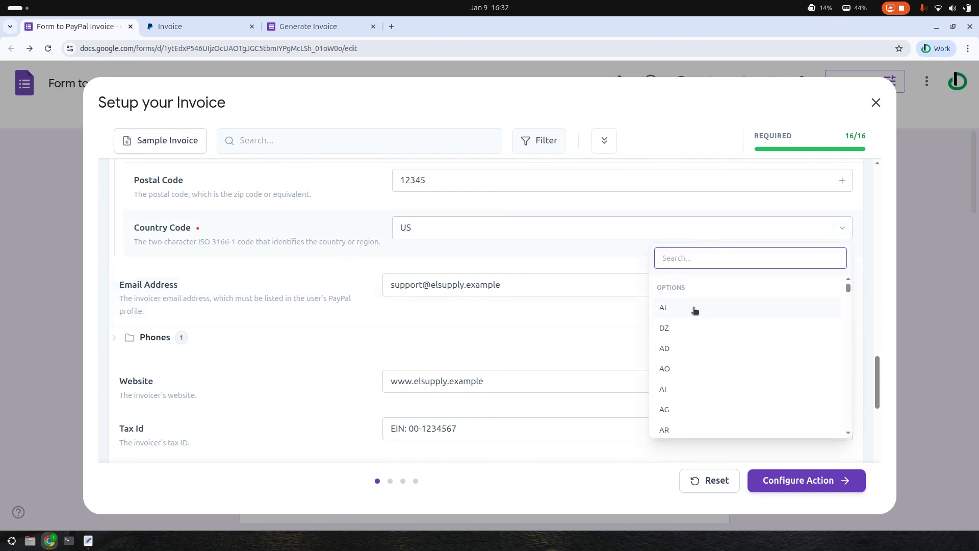
double_click(669, 289)
scroll(732, 354, "down", 15)
scroll(712, 349, "down", 20)
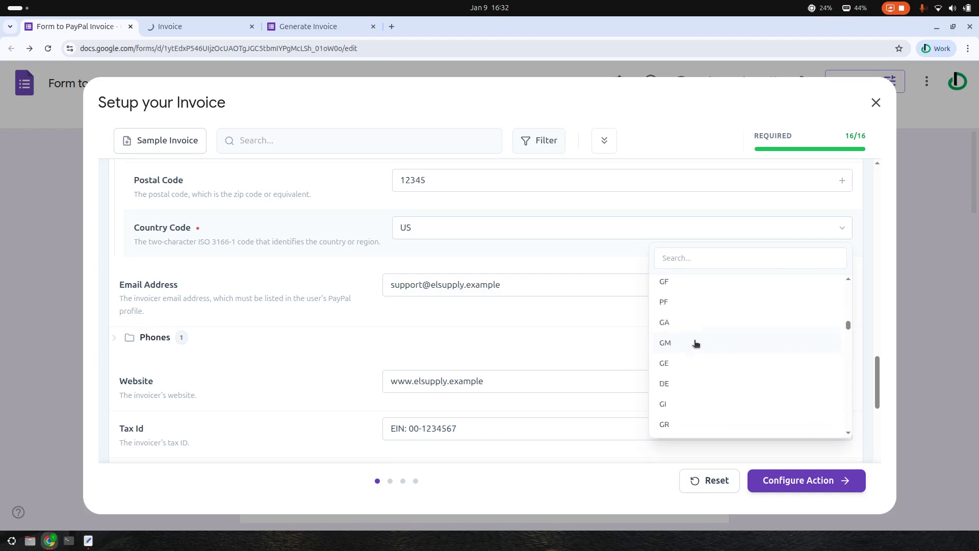
scroll(719, 352, "down", 20)
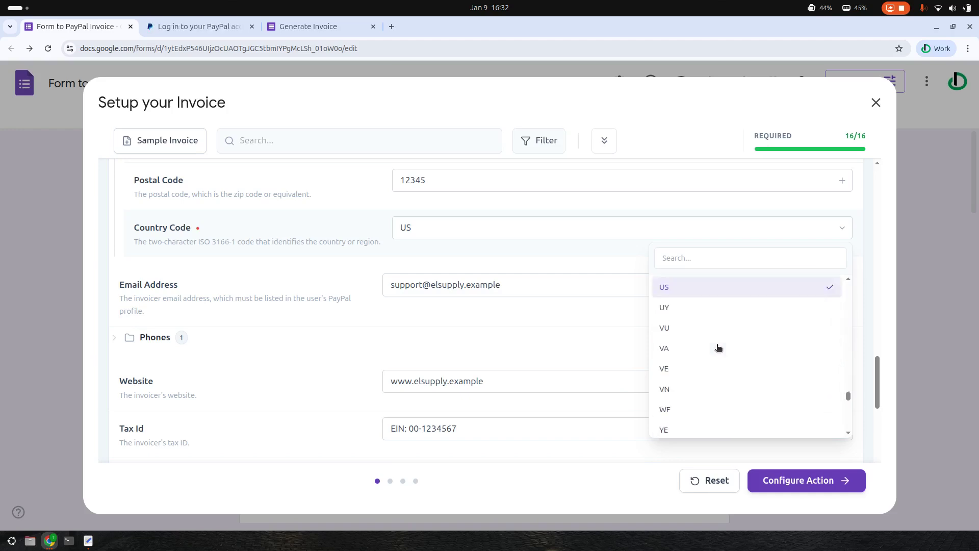
scroll(701, 353, "up", 8)
triple_click(676, 372)
scroll(691, 375, "down", 10)
scroll(714, 363, "down", 5)
scroll(711, 301, "up", 4)
scroll(730, 320, "up", 4)
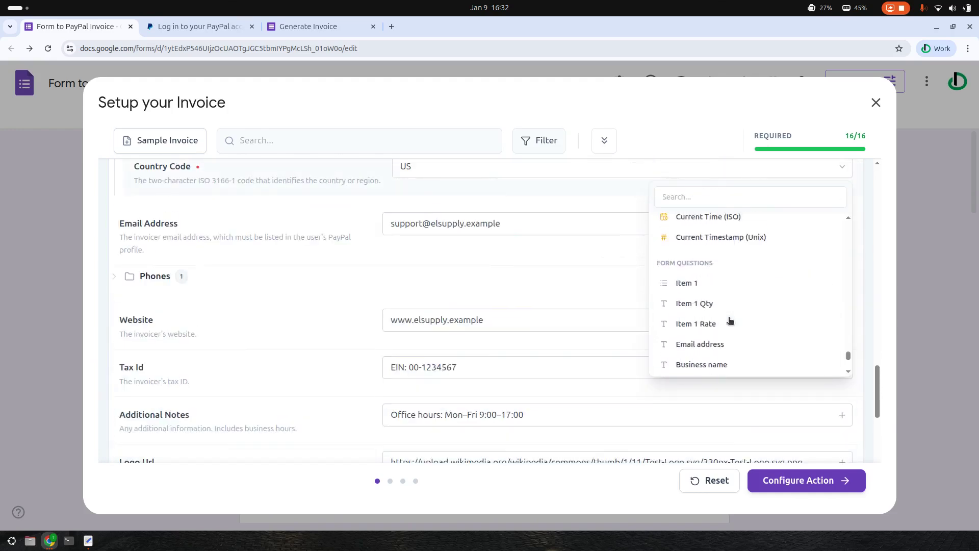
left_click_drag(657, 323, 747, 335)
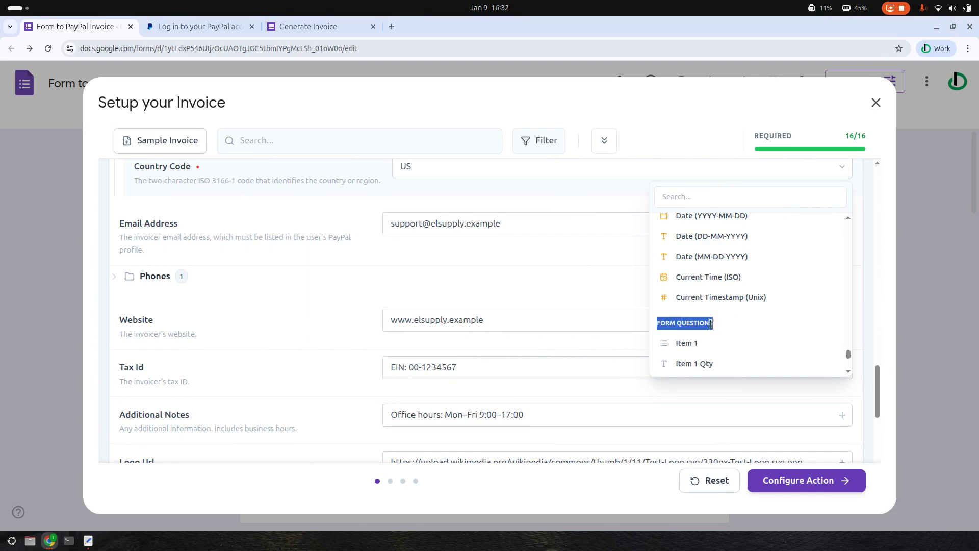
left_click(497, 264)
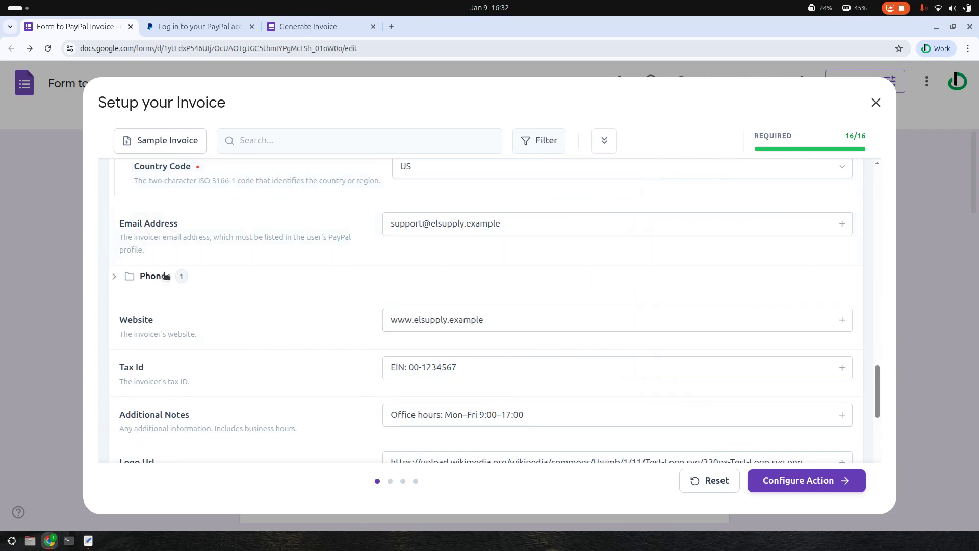
left_click(115, 277)
scroll(327, 298, "down", 1)
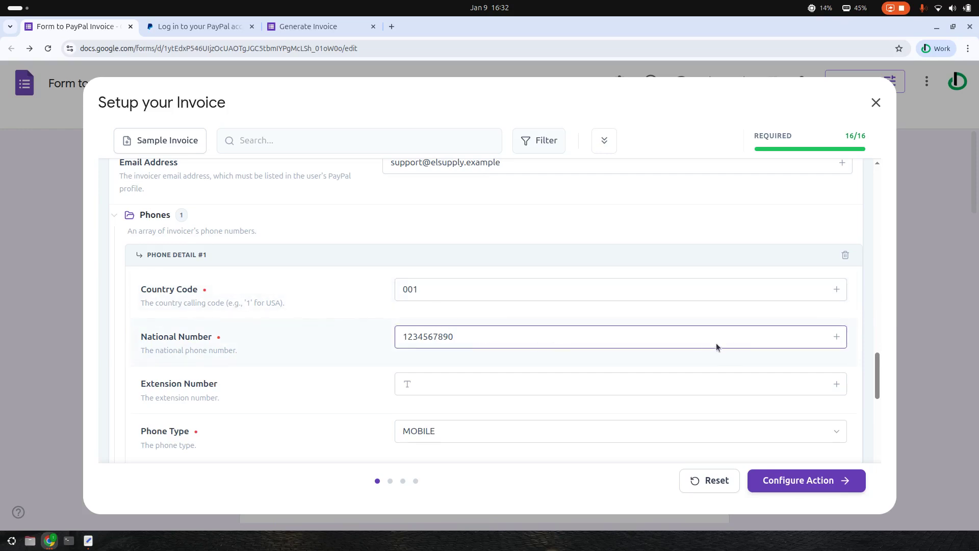
Scroll past Phone Detail #1, Website, Tax Id and Logo Url, then expand Primary Recipients
scroll(729, 352, "down", 1)
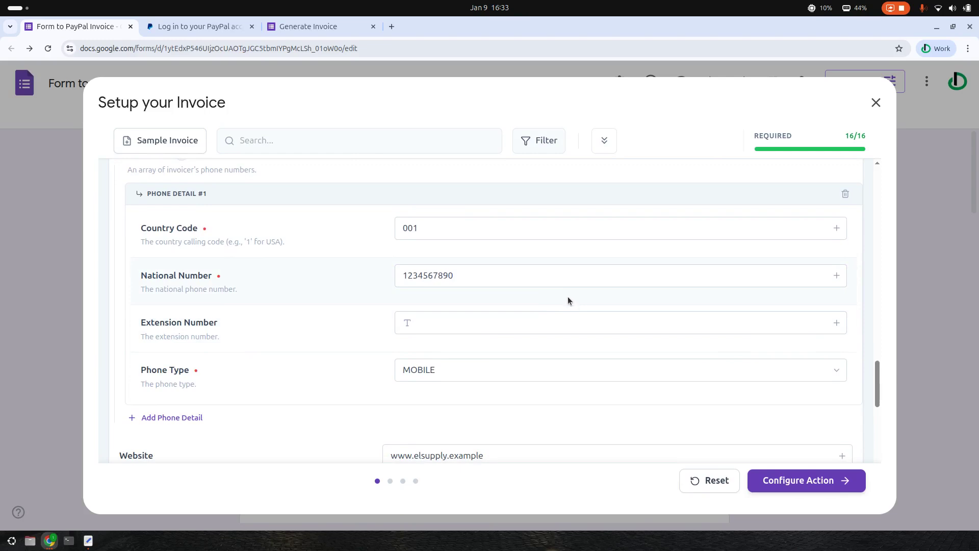
scroll(567, 299, "down", 3)
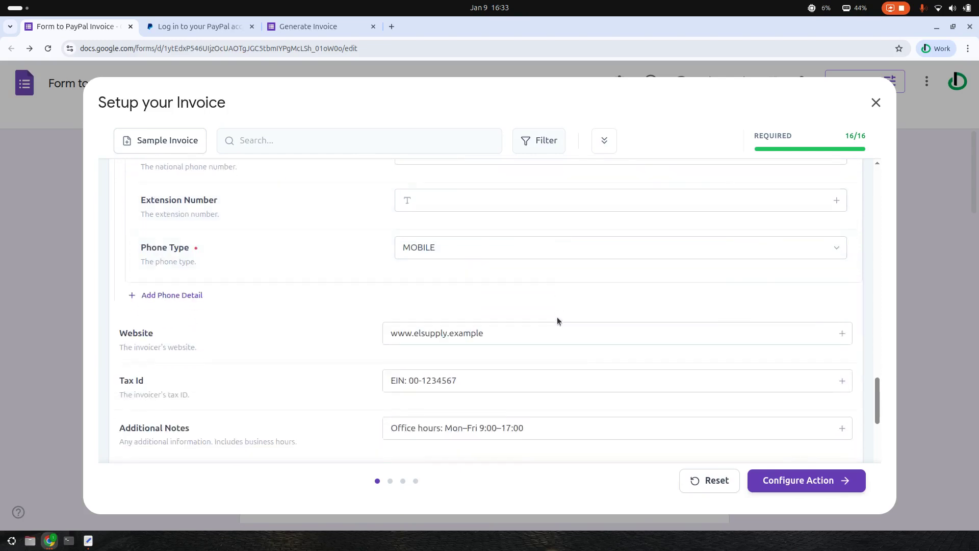
scroll(548, 316, "down", 2)
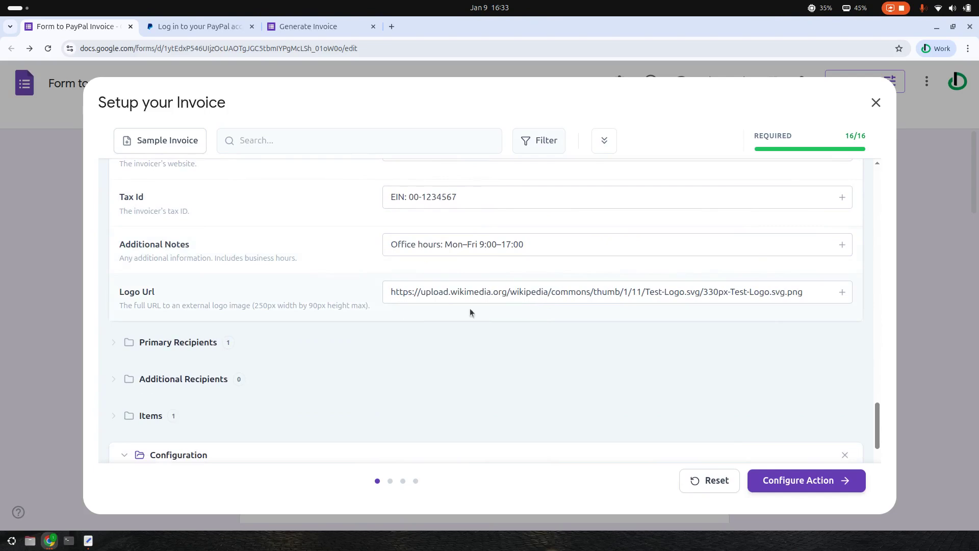
left_click(151, 349)
scroll(516, 348, "down", 2)
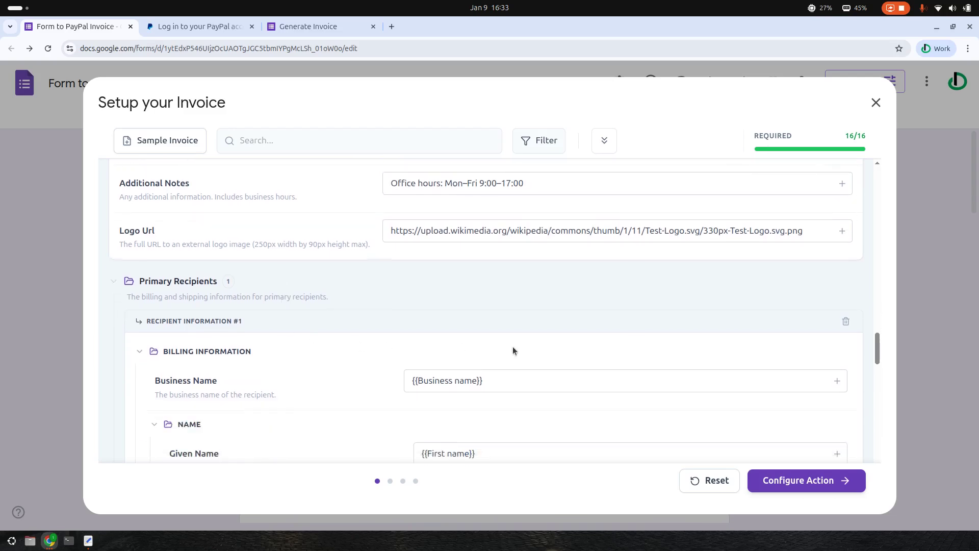
scroll(542, 359, "down", 1)
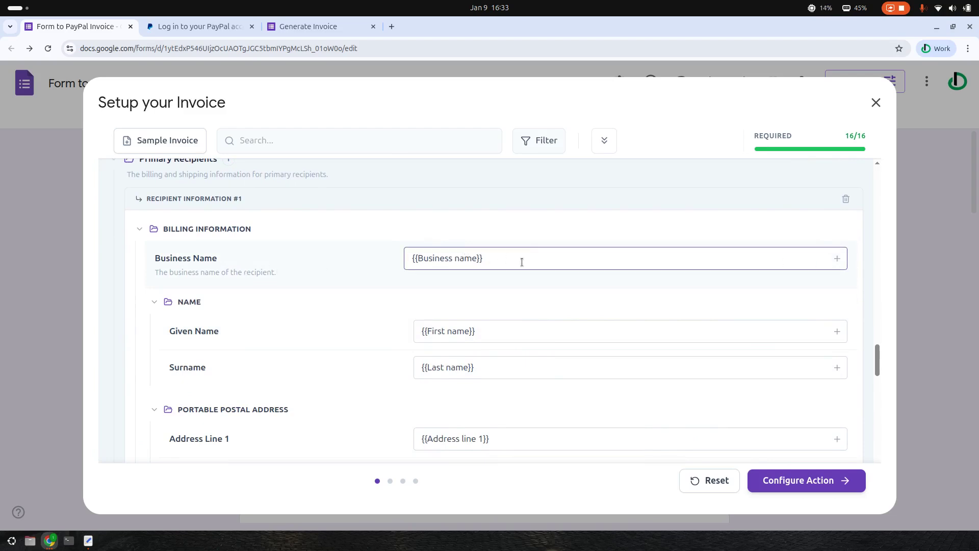
left_click(317, 26)
scroll(638, 259, "up", 13)
scroll(465, 273, "up", 8)
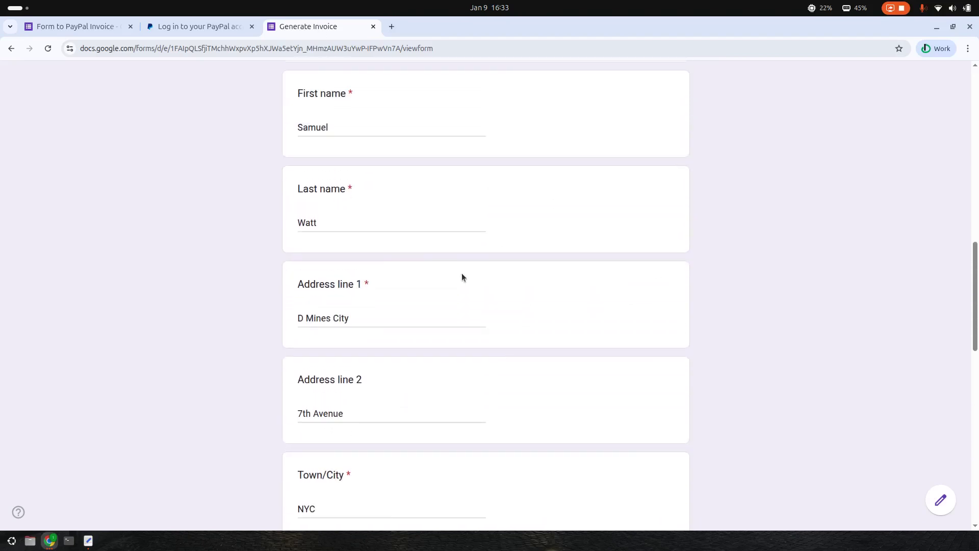
scroll(391, 312, "up", 1)
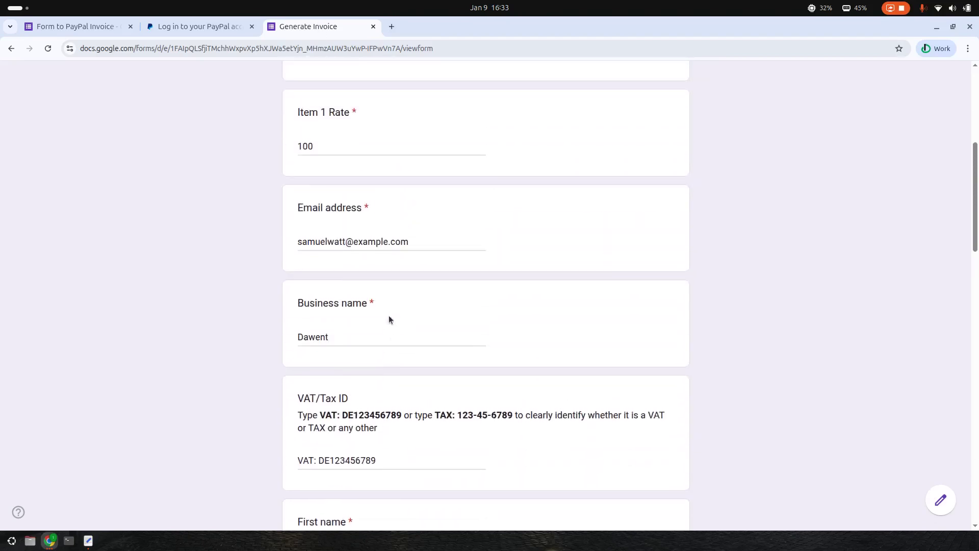
left_click(330, 343)
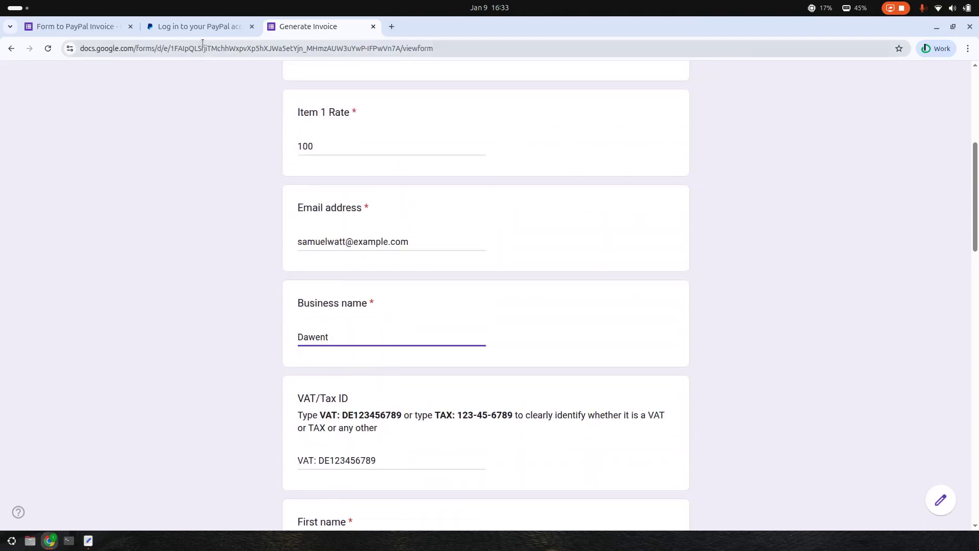
left_click(77, 26)
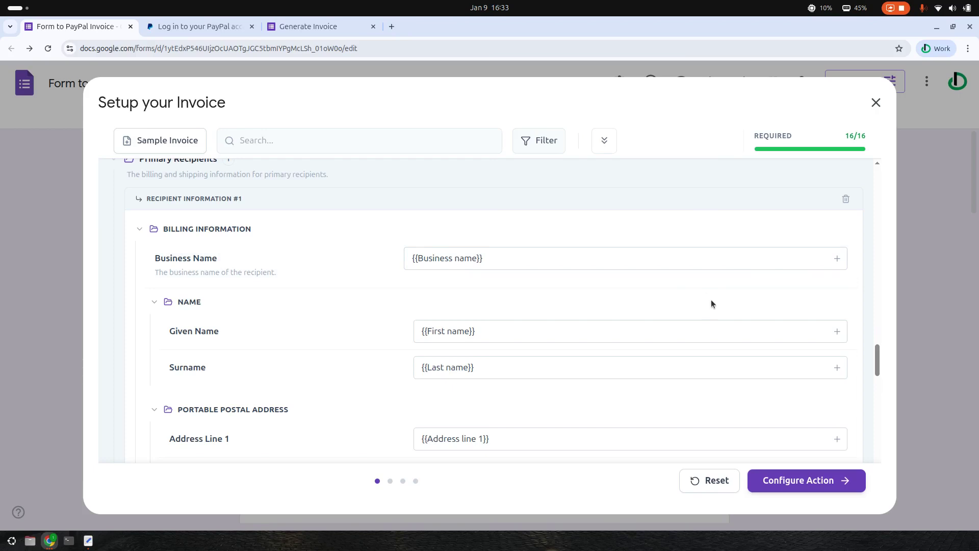
Look over the Surname and Postal Code mappings, closing the Postal Code variable list unused
scroll(669, 282, "down", 1)
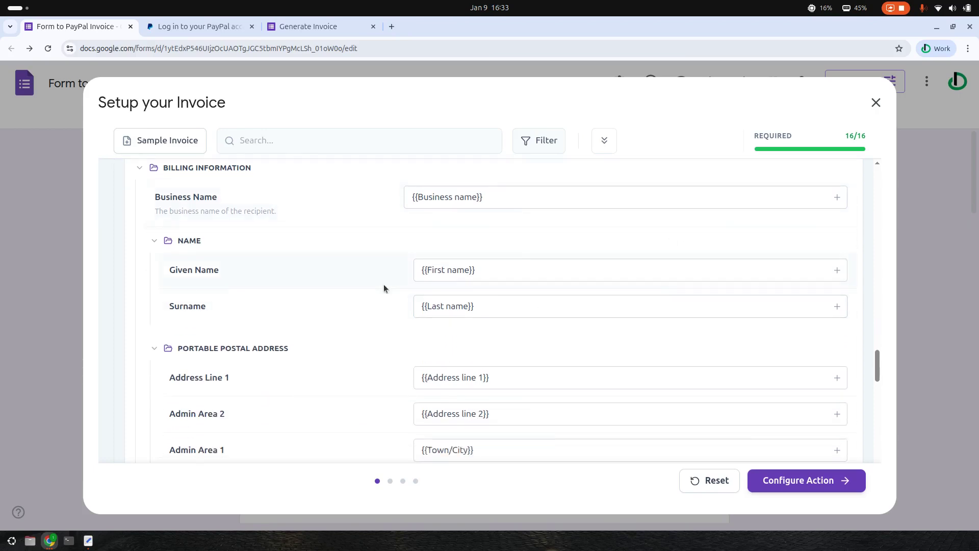
scroll(474, 278, "down", 1)
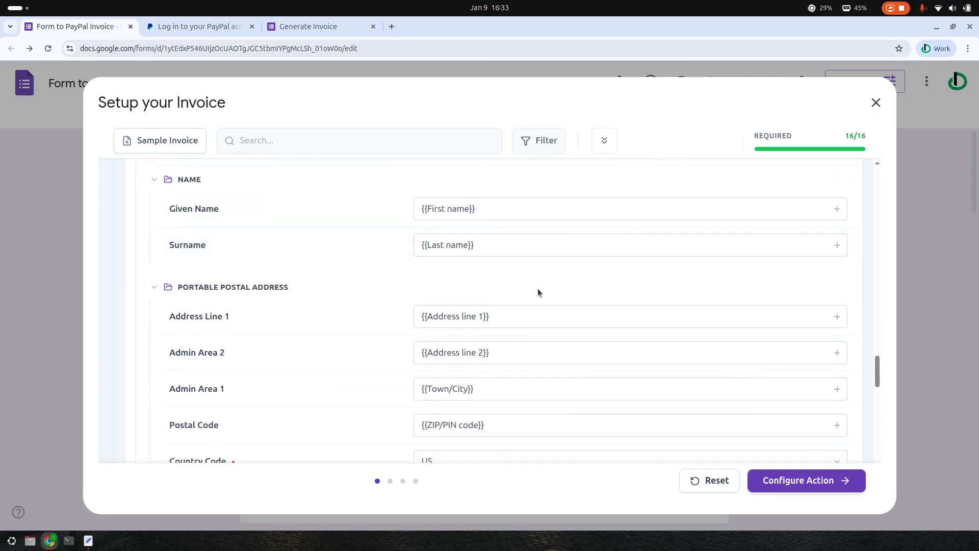
left_click_drag(493, 245, 354, 247)
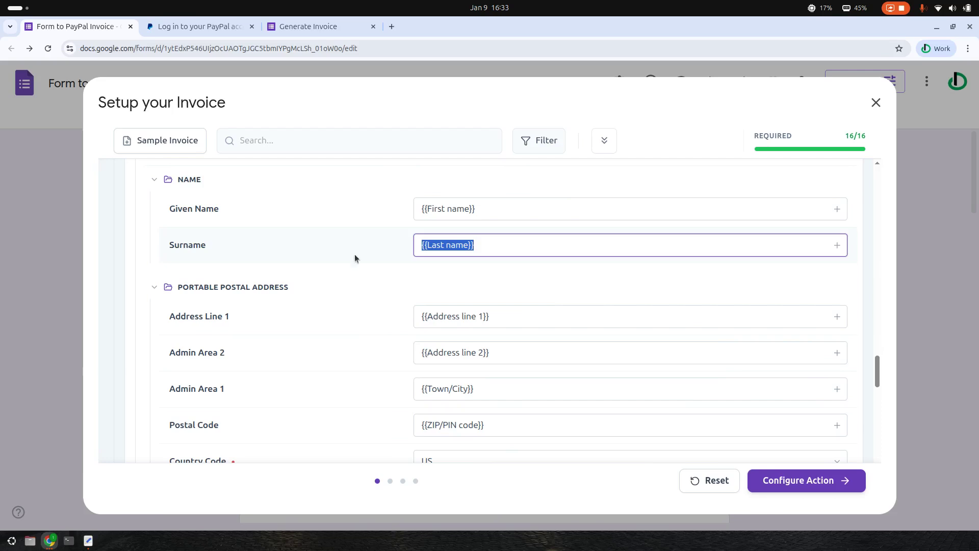
scroll(561, 281, "down", 3)
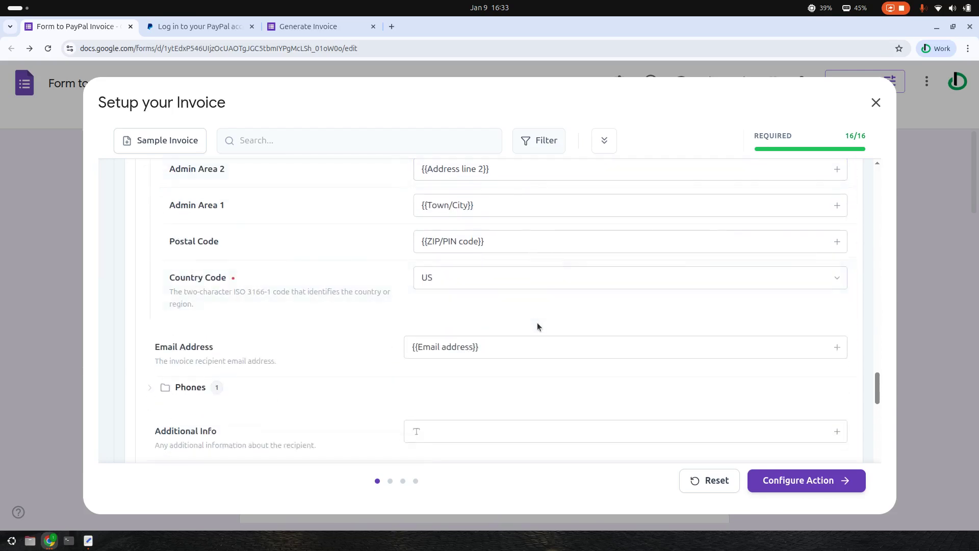
left_click(836, 242)
scroll(759, 377, "down", 5)
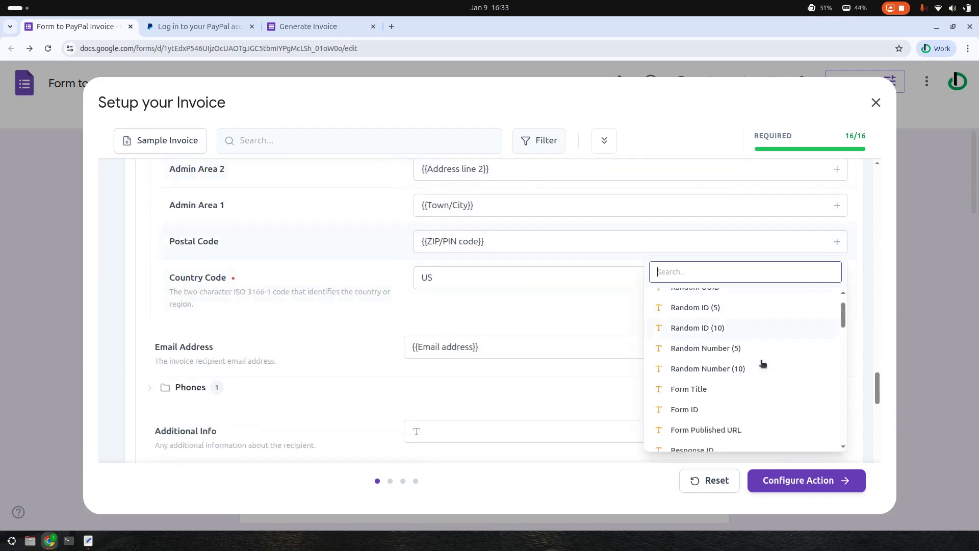
scroll(759, 377, "down", 5)
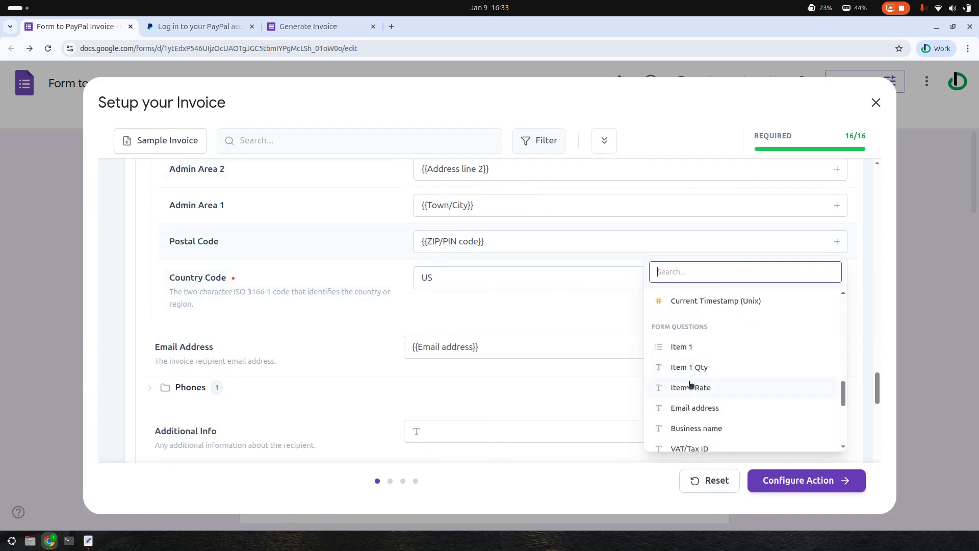
left_click(475, 302)
scroll(565, 329, "down", 2)
Clear the Email Address field and map it to the 'Email address' question via an 'em' search
left_click(496, 286)
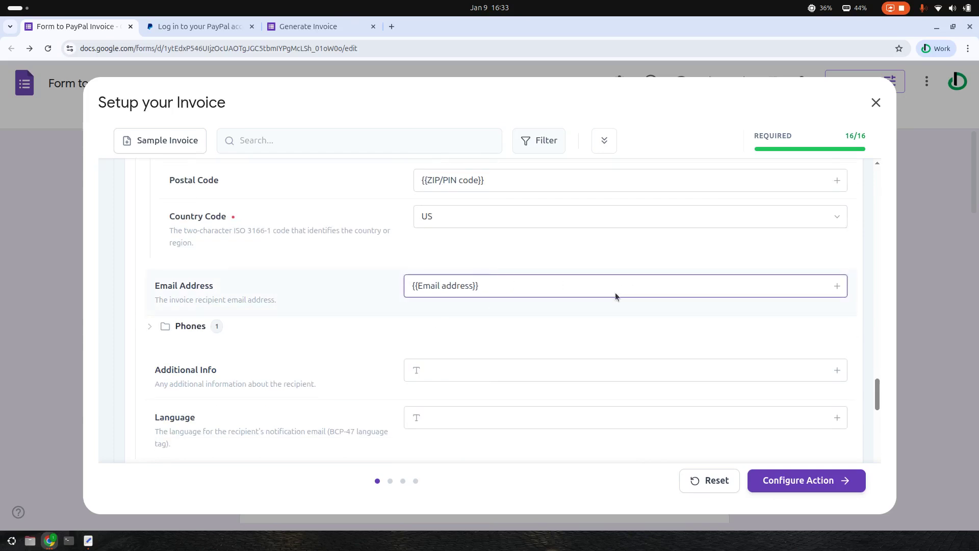
left_click_drag(510, 294, 398, 287)
key("BackSpace")
left_click(838, 290)
scroll(775, 353, "down", 2)
type("em")
scroll(726, 396, "down", 1)
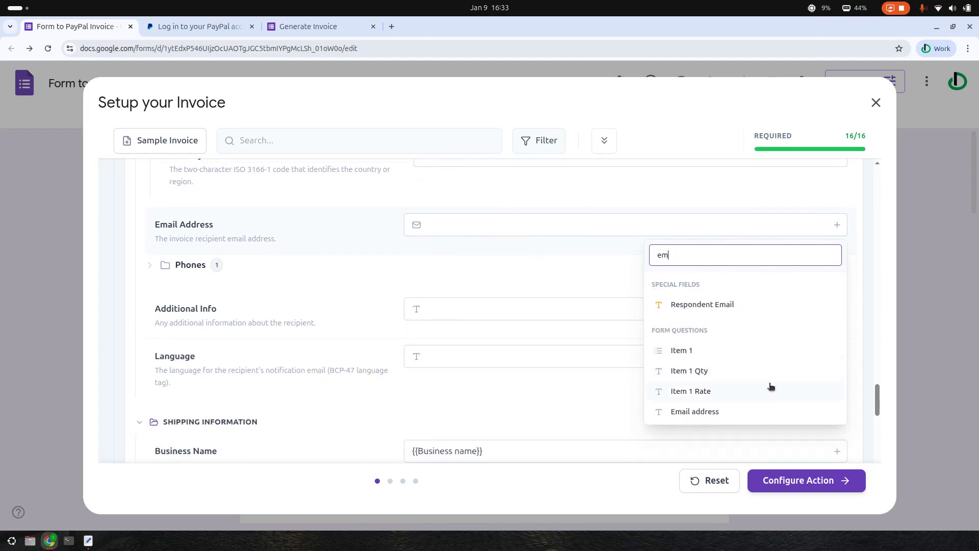
left_click(686, 411)
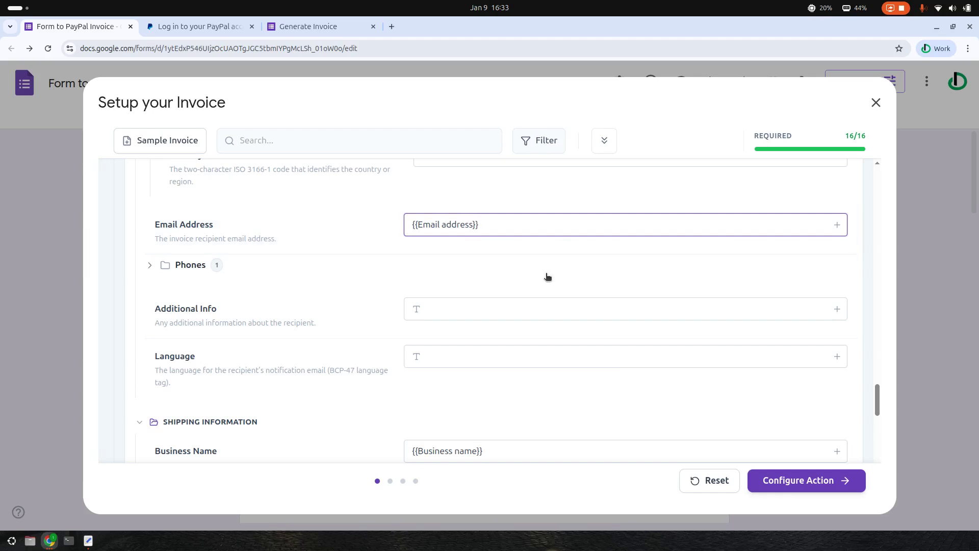
Scroll on through the shipping mappings: {{Town/City}}, {{ZIP/PIN code}} and country US
scroll(564, 287, "down", 1)
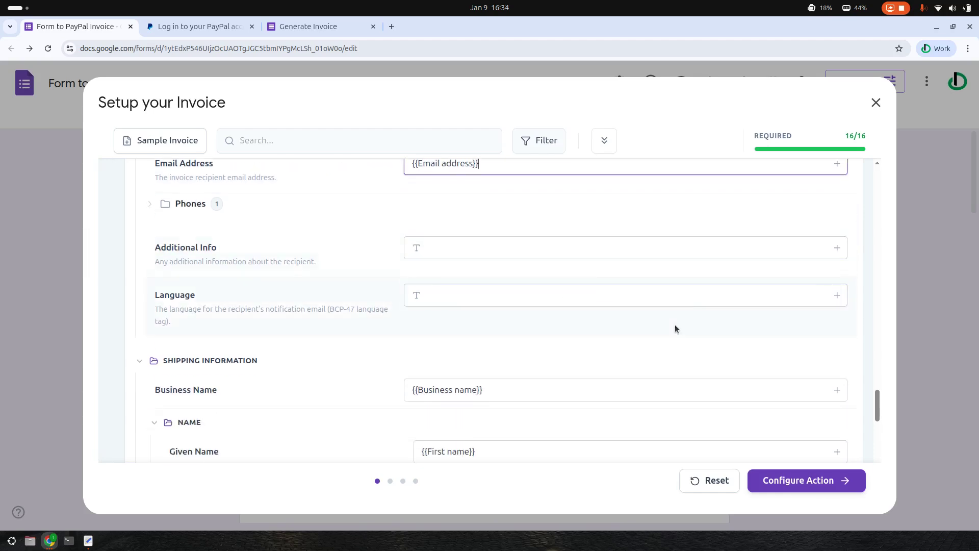
scroll(514, 320, "down", 1)
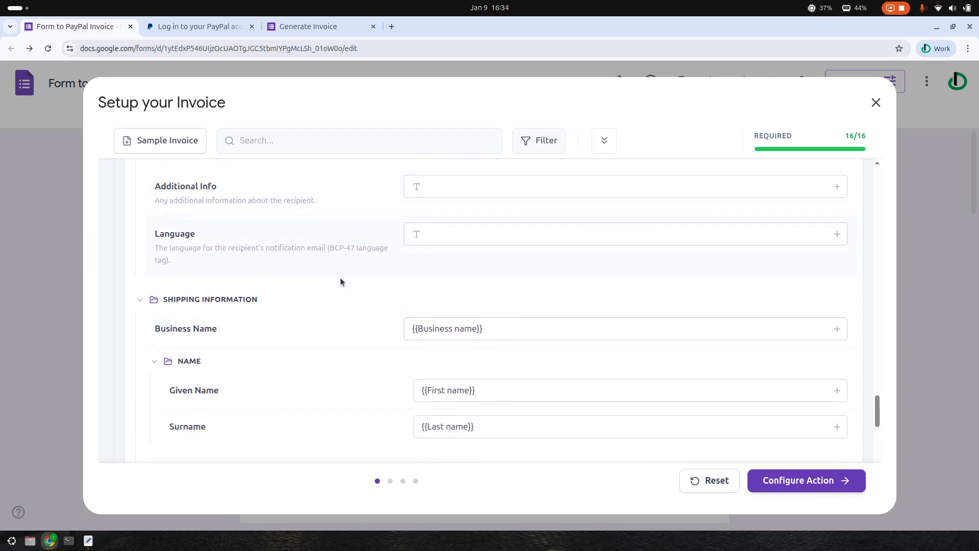
scroll(354, 287, "down", 1)
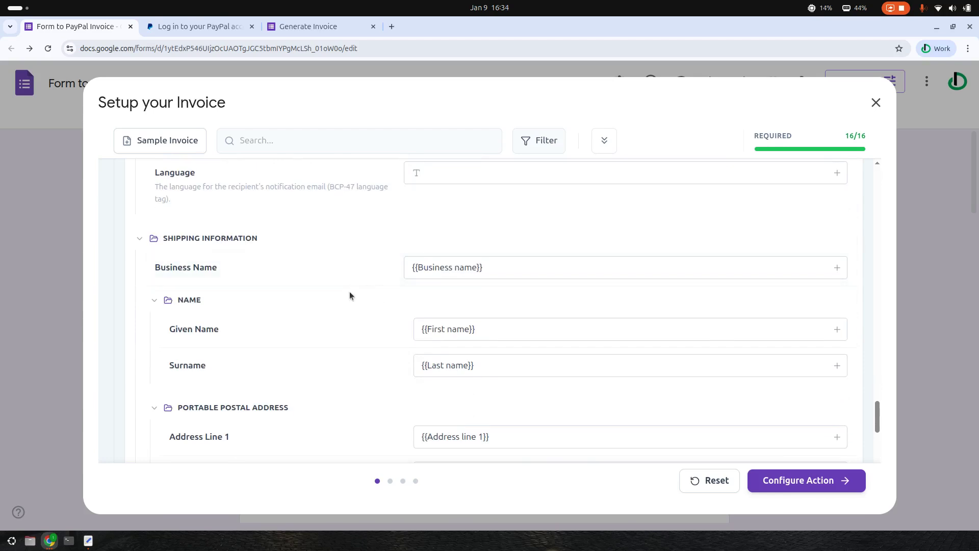
scroll(517, 284, "up", 1)
scroll(555, 290, "down", 1)
scroll(570, 296, "down", 1)
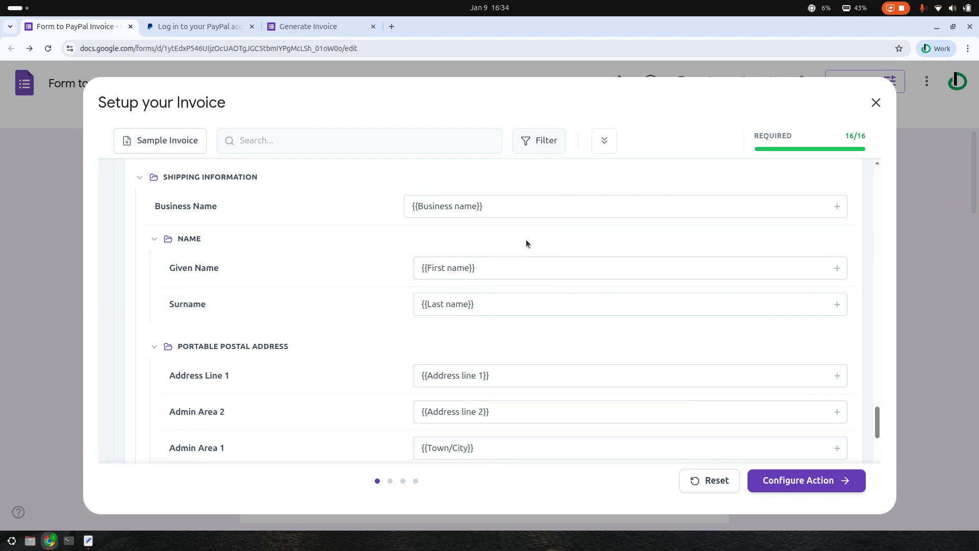
scroll(526, 243, "down", 3)
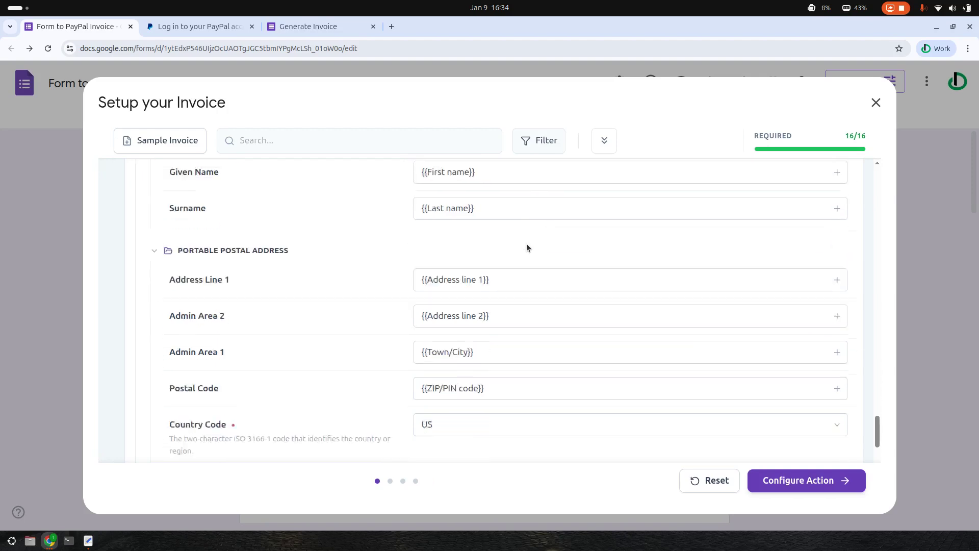
Expand the invoice Items section in the setup list
scroll(502, 328, "down", 2)
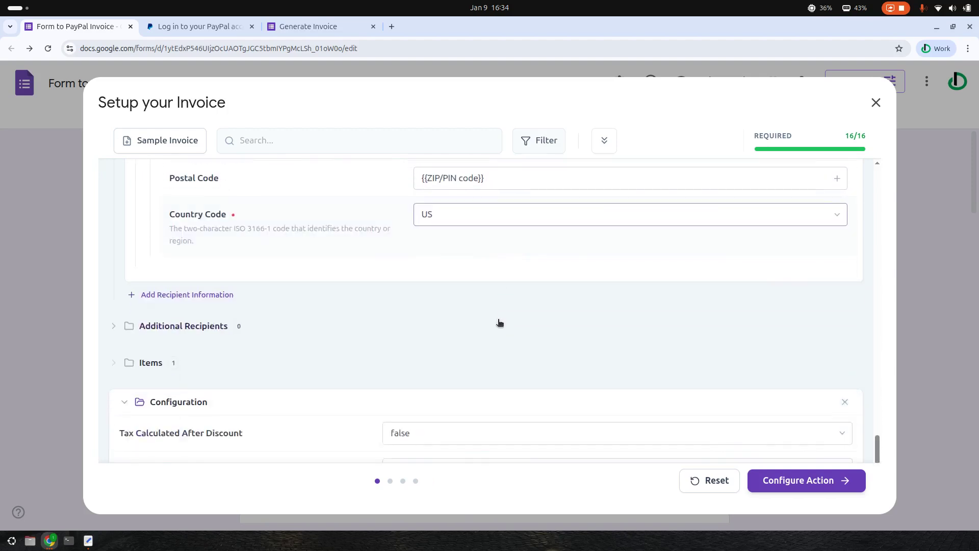
scroll(497, 253, "up", 2)
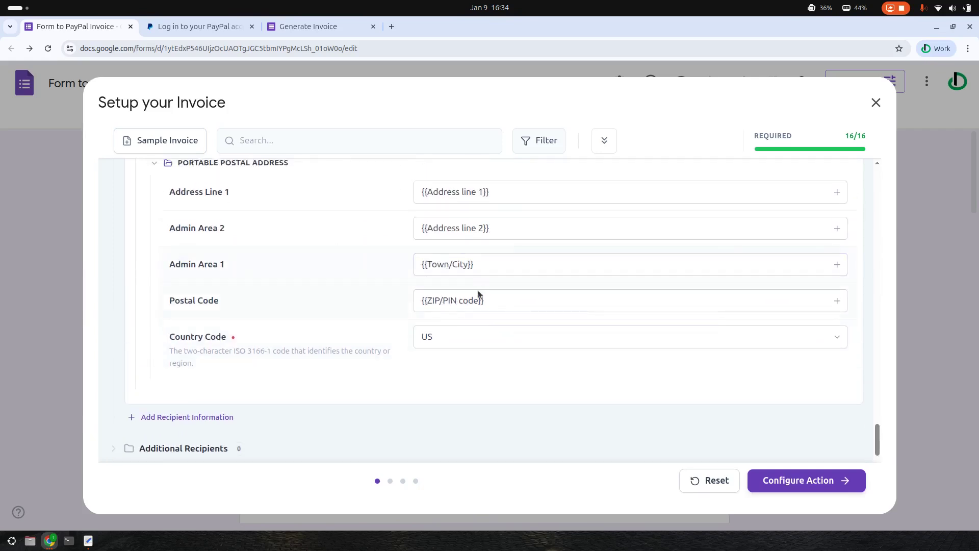
scroll(477, 292, "down", 1)
scroll(479, 295, "up", 3)
scroll(484, 294, "up", 2)
scroll(467, 288, "down", 3)
scroll(487, 310, "down", 5)
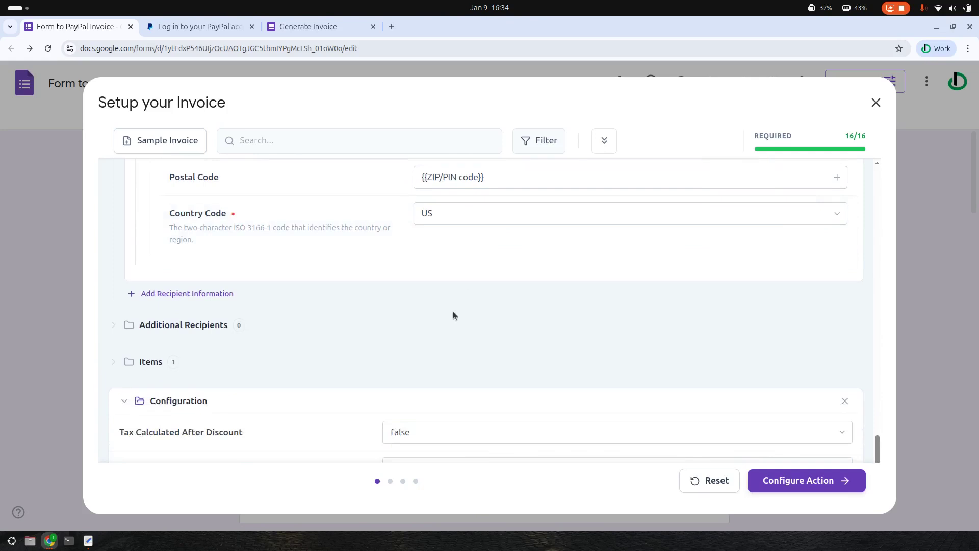
left_click(143, 242)
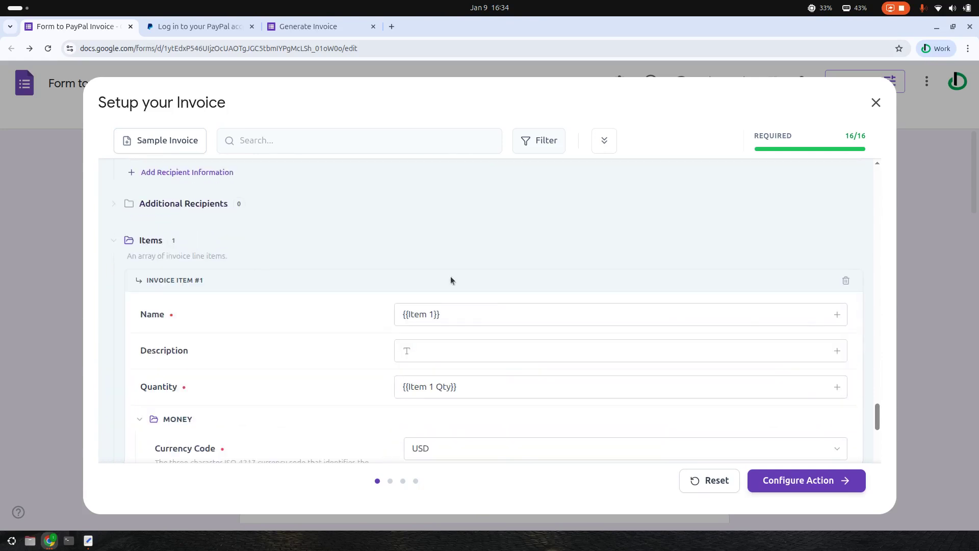
scroll(387, 280, "down", 1)
Check the Item 1 question and its answers on the Generate Invoice test form
key("ctrl+3")
scroll(322, 175, "up", 6)
left_click_drag(290, 226, 328, 231)
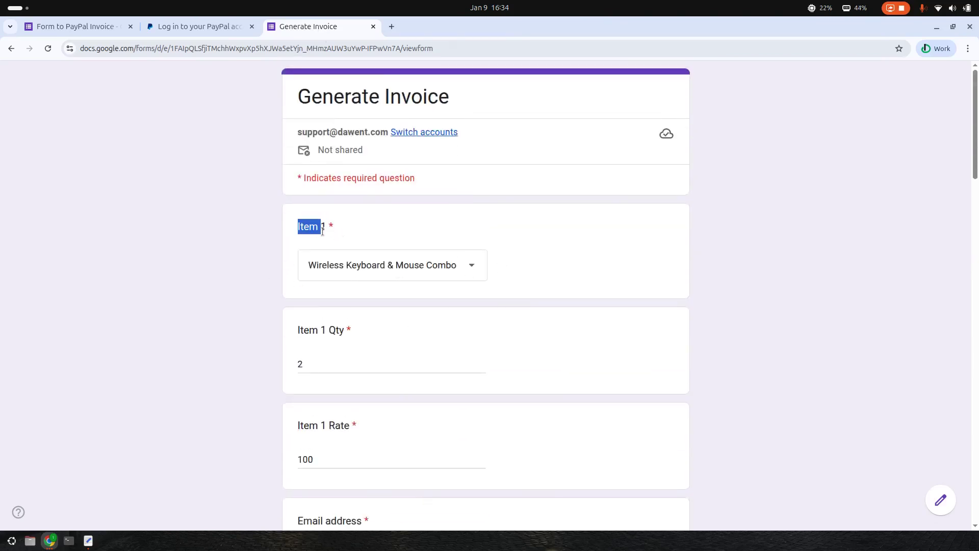
left_click_drag(293, 331, 399, 330)
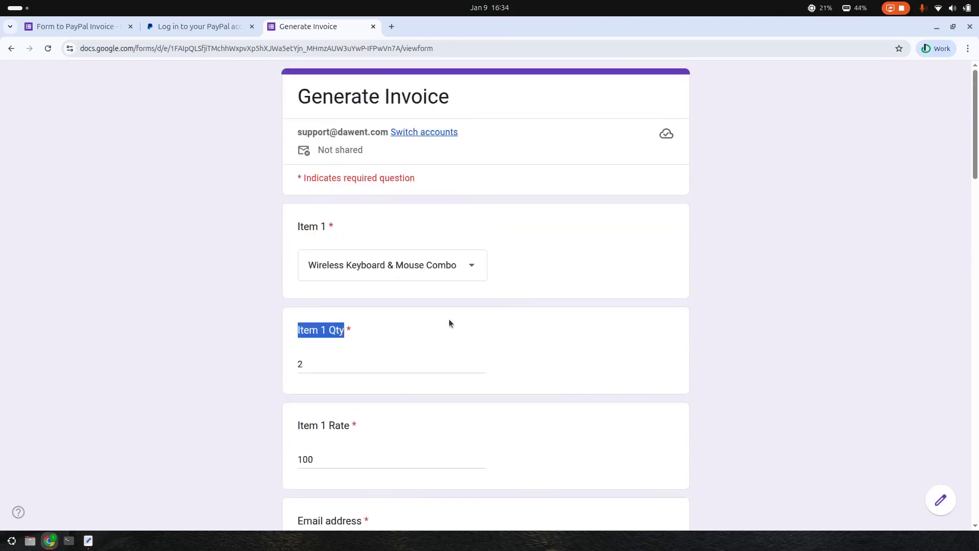
scroll(357, 316, "down", 2)
key("ctrl+1")
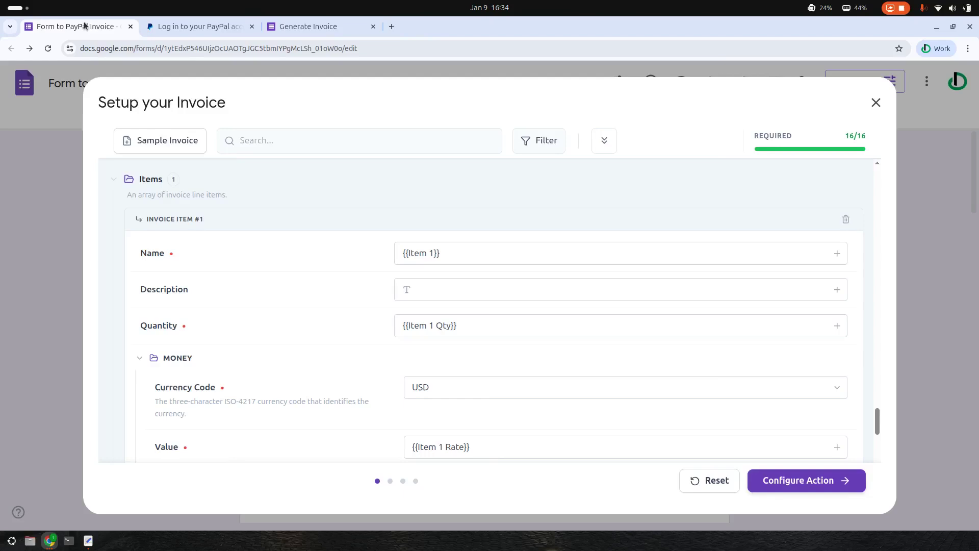
Replace the {{Item 1 Rate}} token in the item's Value with a fixed 100
left_click(450, 191)
left_click(456, 262)
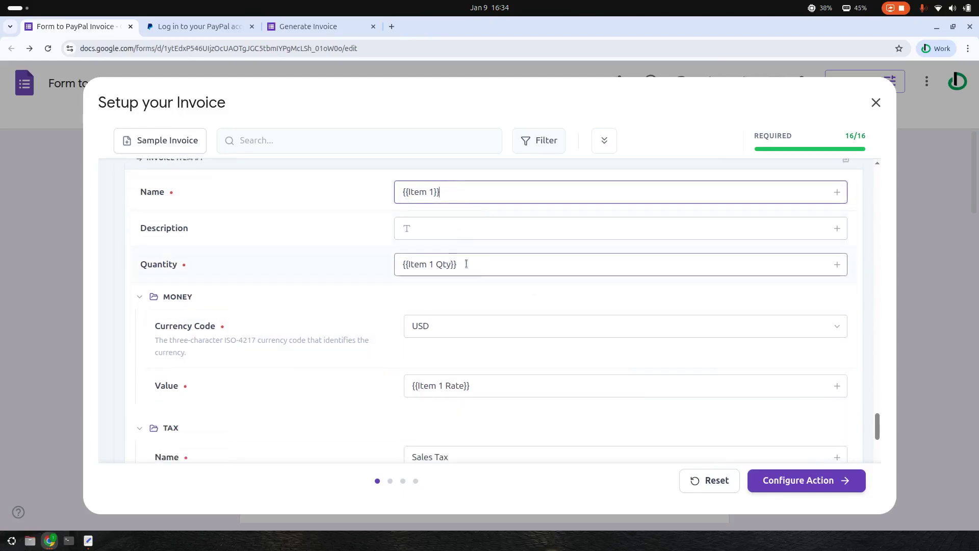
left_click_drag(487, 263, 349, 273)
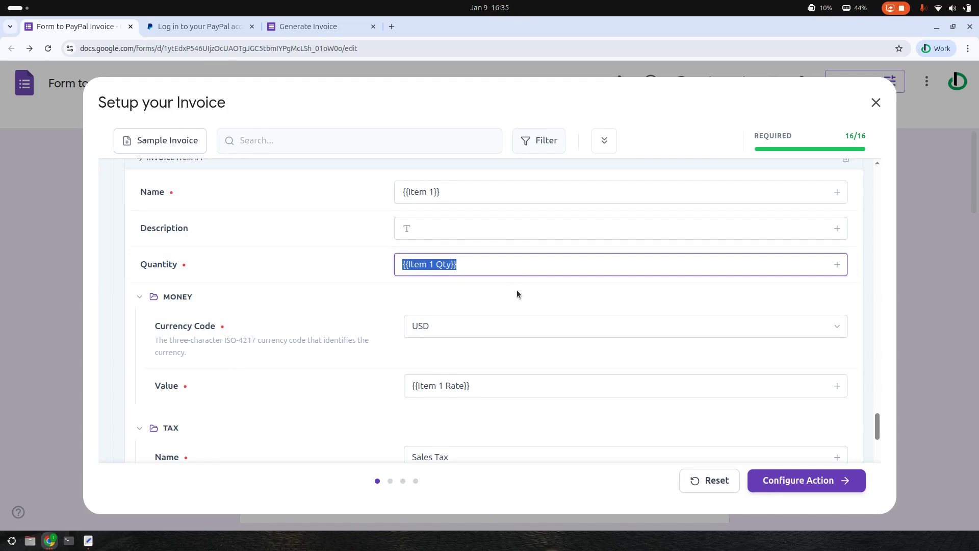
scroll(514, 293, "down", 2)
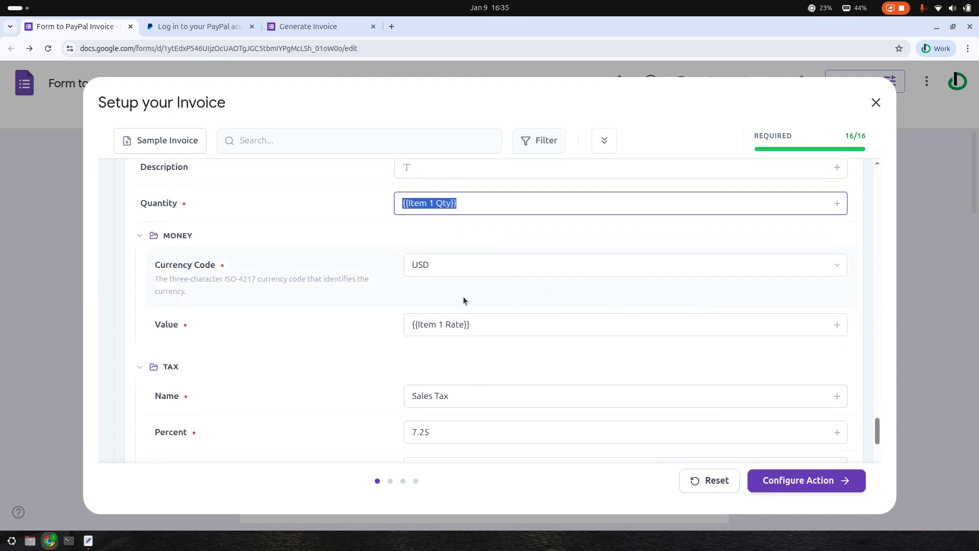
left_click_drag(509, 325, 324, 326)
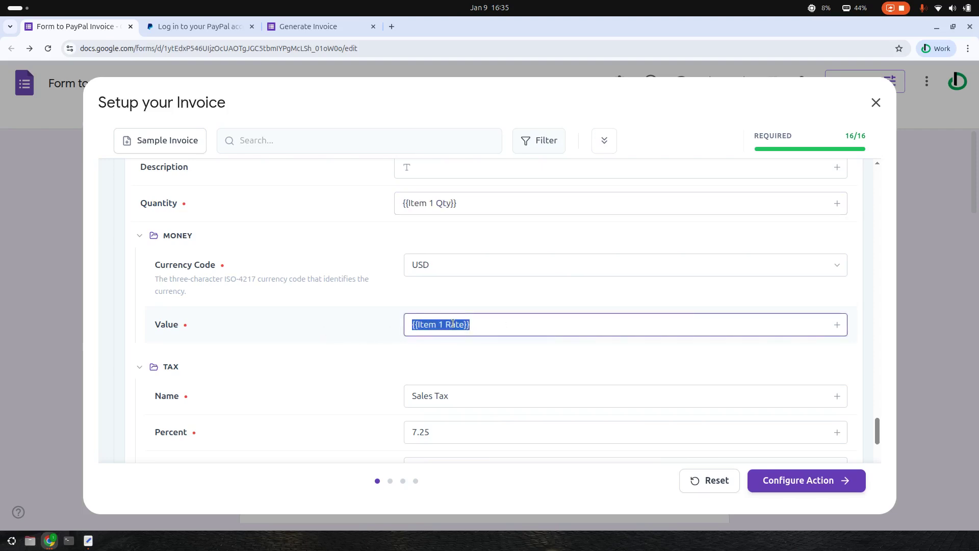
type("100")
left_click(291, 335)
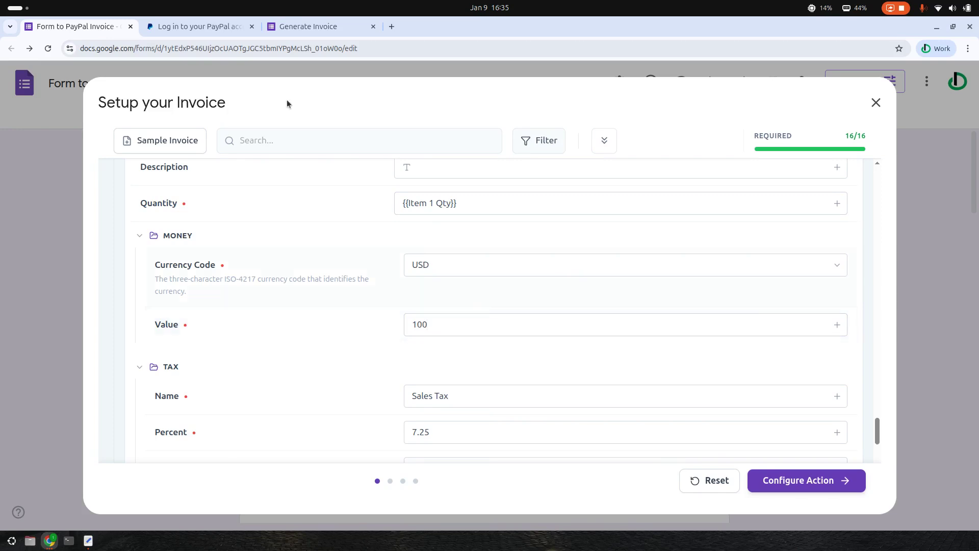
Confirm on the live Generate Invoice form that the Item 1 Rate answer is 100
left_click(323, 34)
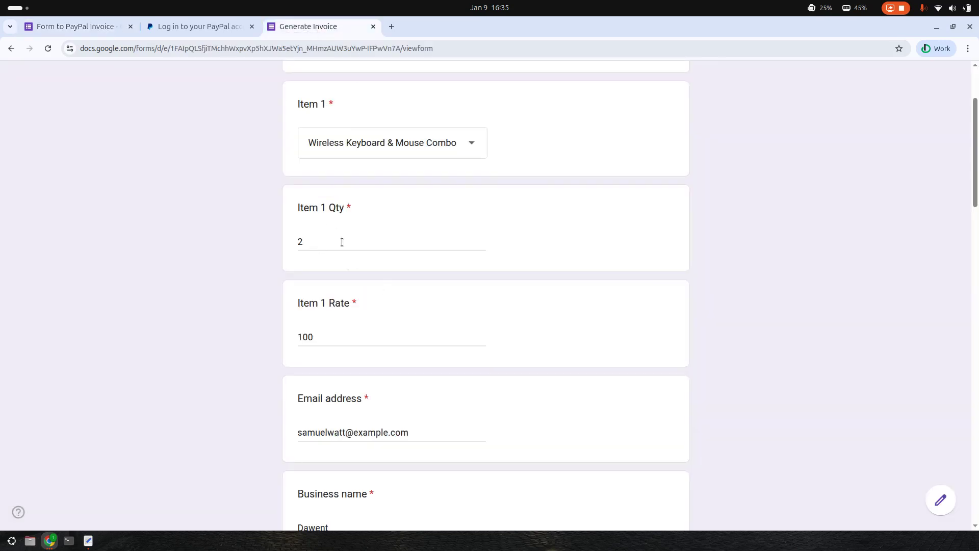
double_click(336, 337)
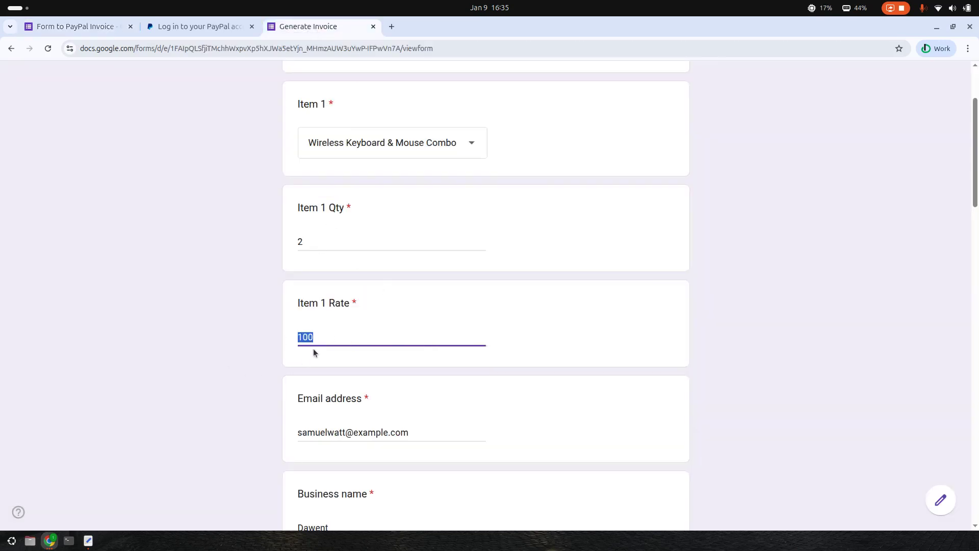
left_click(332, 300)
left_click(347, 330)
double_click(300, 331)
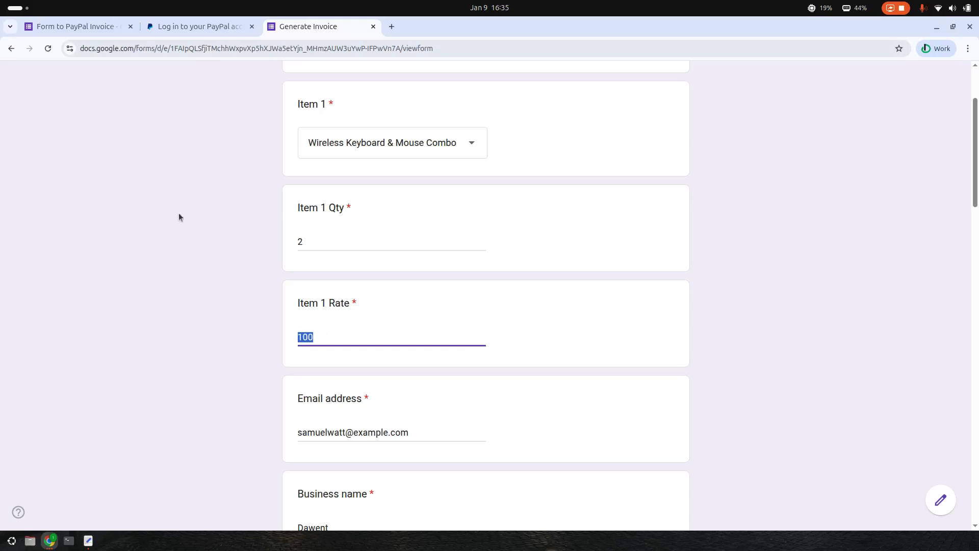
left_click(111, 31)
scroll(503, 311, "down", 3)
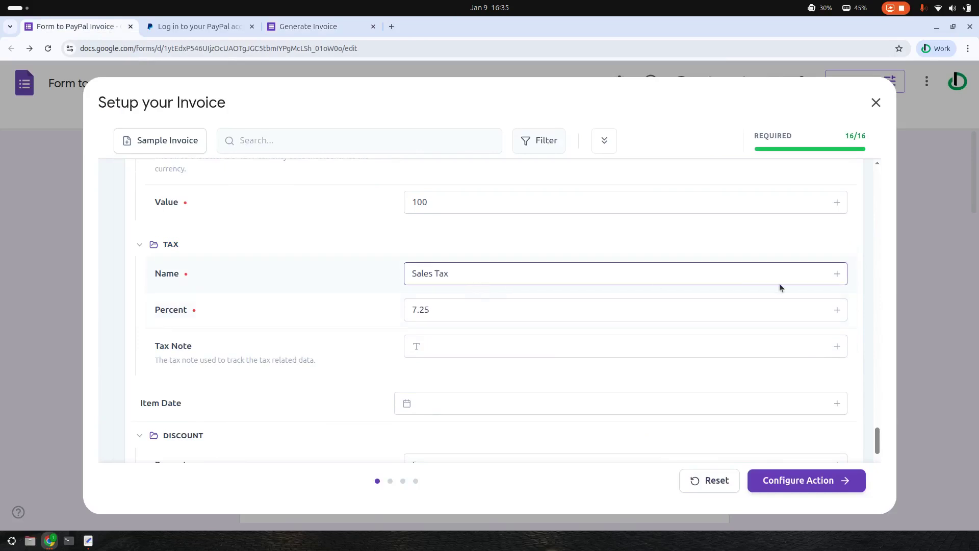
left_click(836, 275)
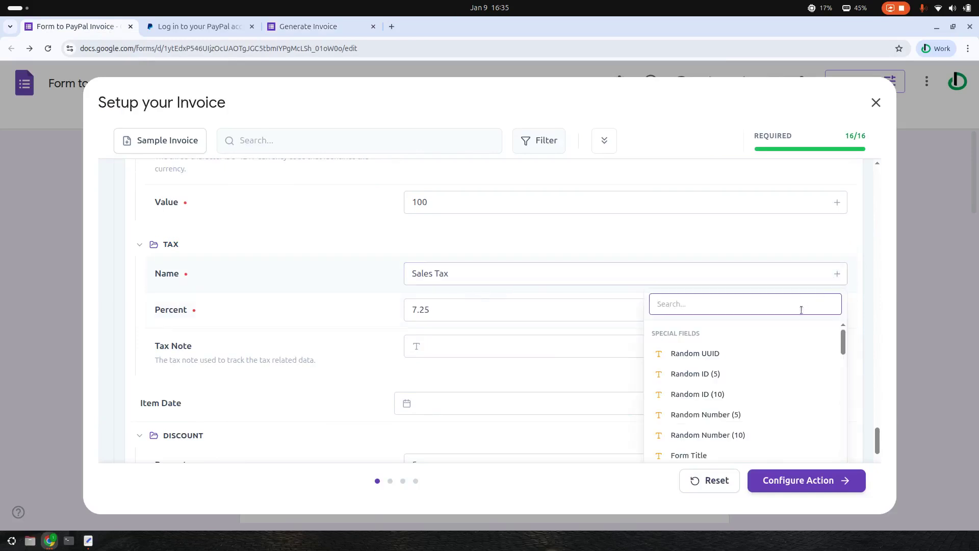
left_click(835, 276)
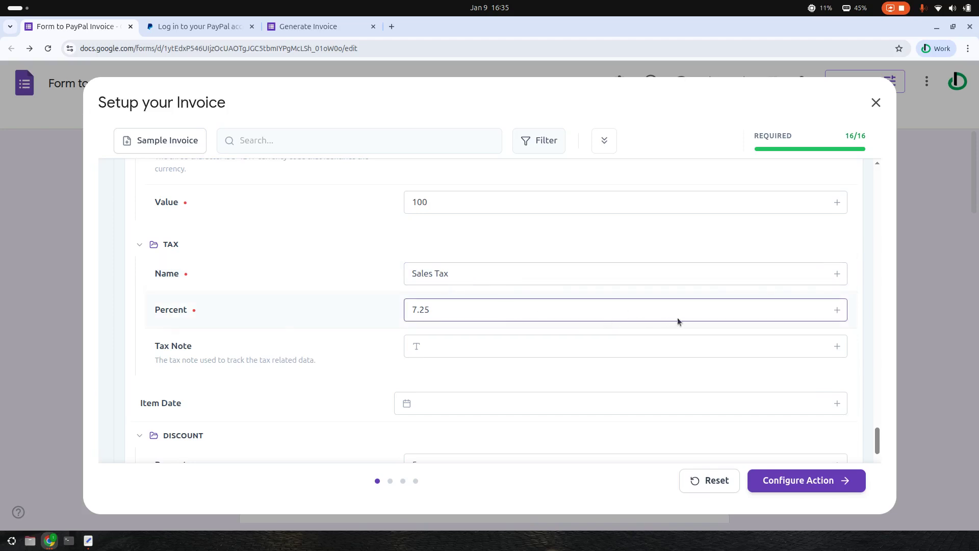
left_click(539, 280)
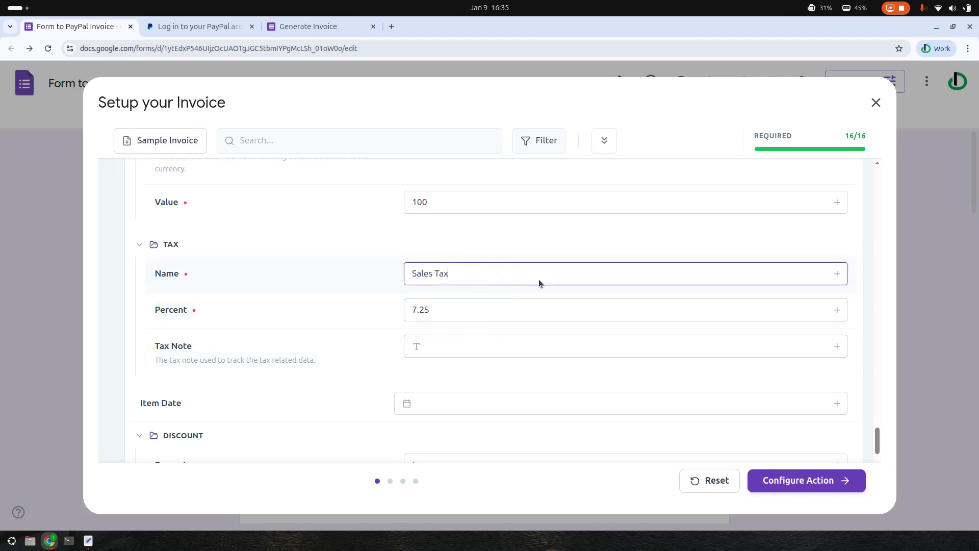
left_click(837, 311)
left_click(536, 238)
scroll(541, 258, "down", 1)
scroll(316, 311, "down", 3)
scroll(484, 318, "down", 1)
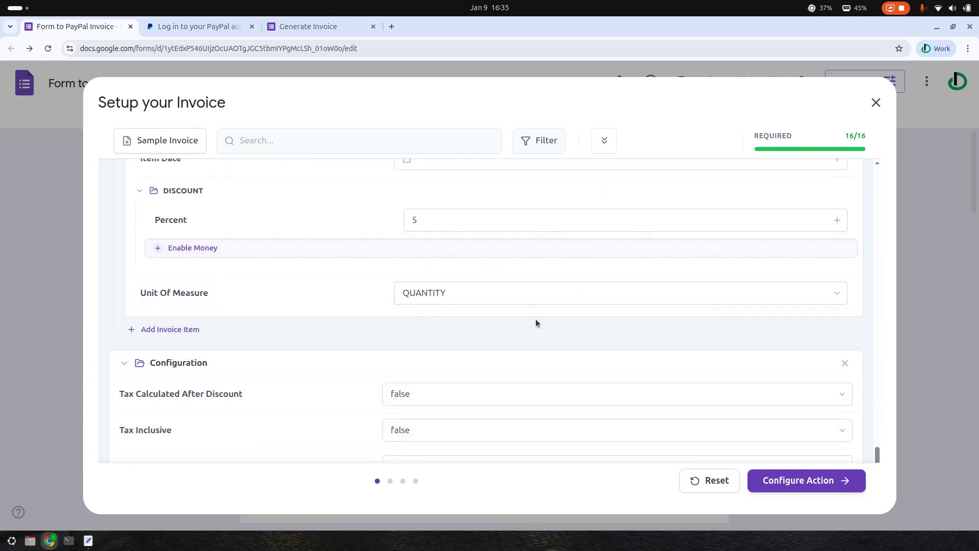
left_click(750, 292)
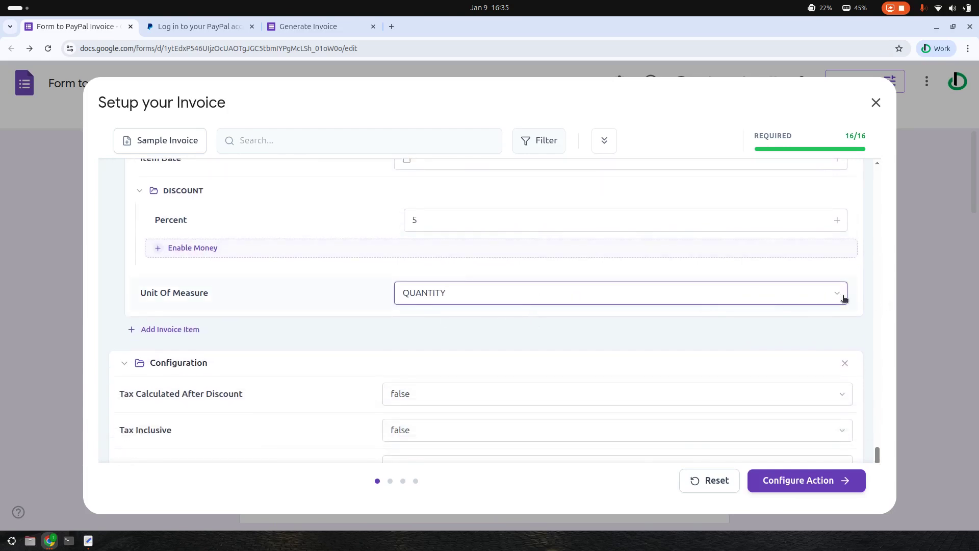
left_click(839, 295)
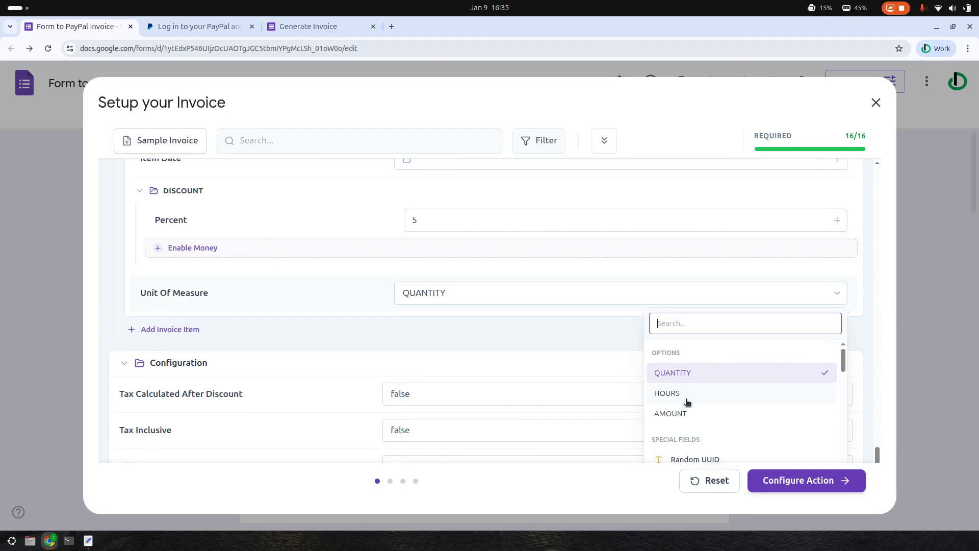
scroll(671, 400, "down", 1)
scroll(679, 393, "up", 1)
left_click(689, 414)
left_click(837, 293)
left_click(696, 375)
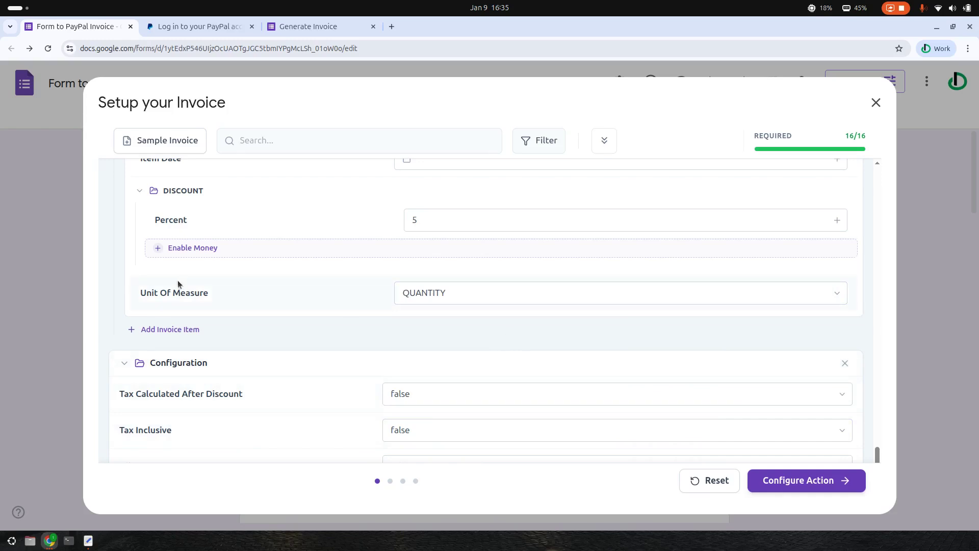
Leave the Allow Tip option set to false
scroll(489, 328, "down", 1)
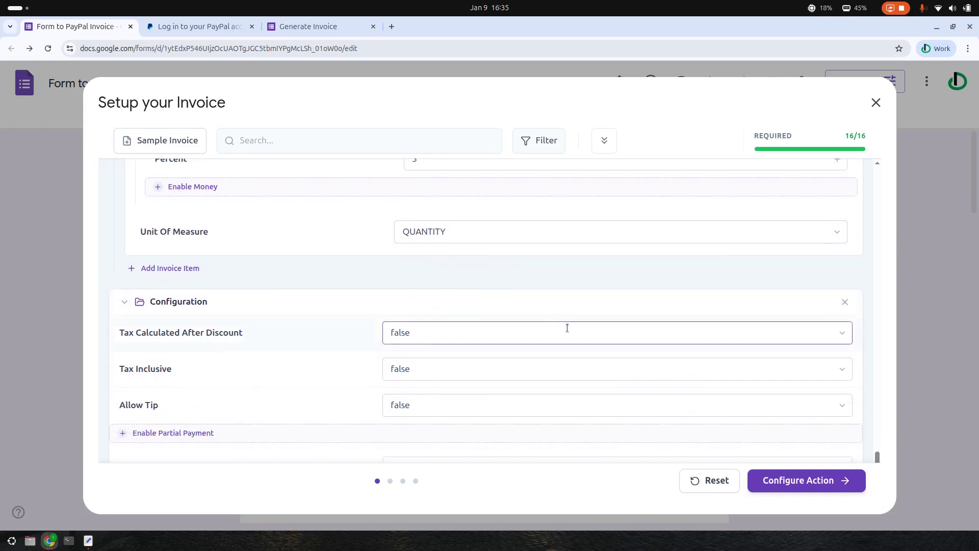
scroll(485, 308, "down", 1)
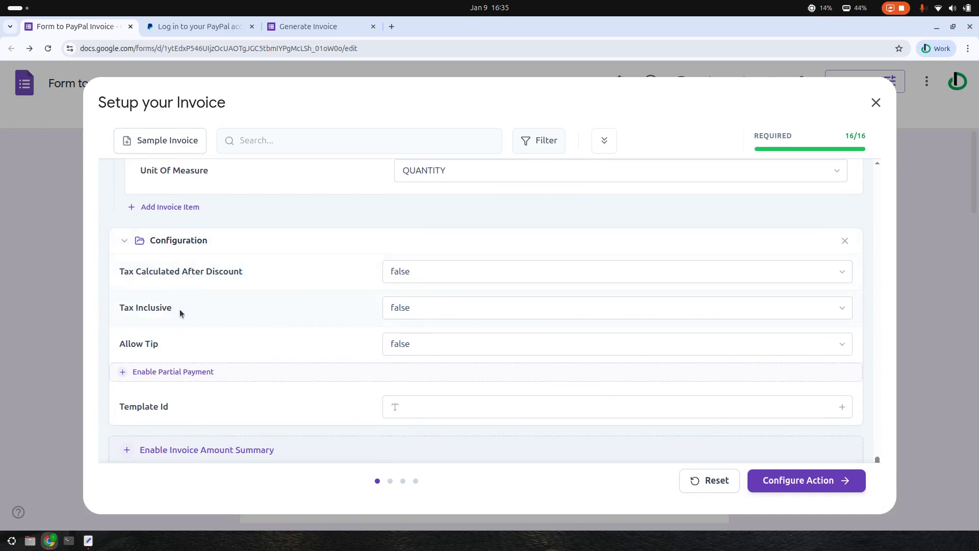
left_click(843, 346)
left_click(845, 351)
scroll(535, 322, "down", 2)
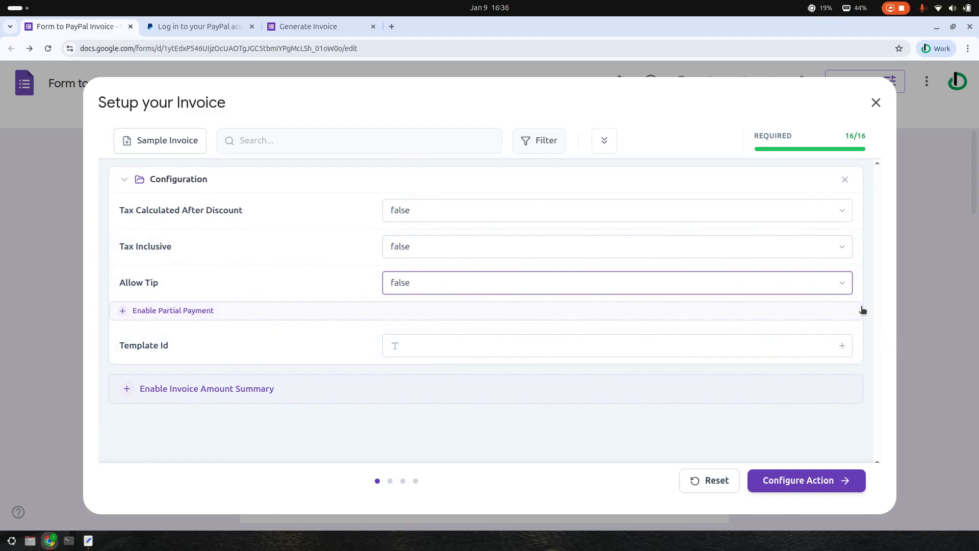
left_click(842, 284)
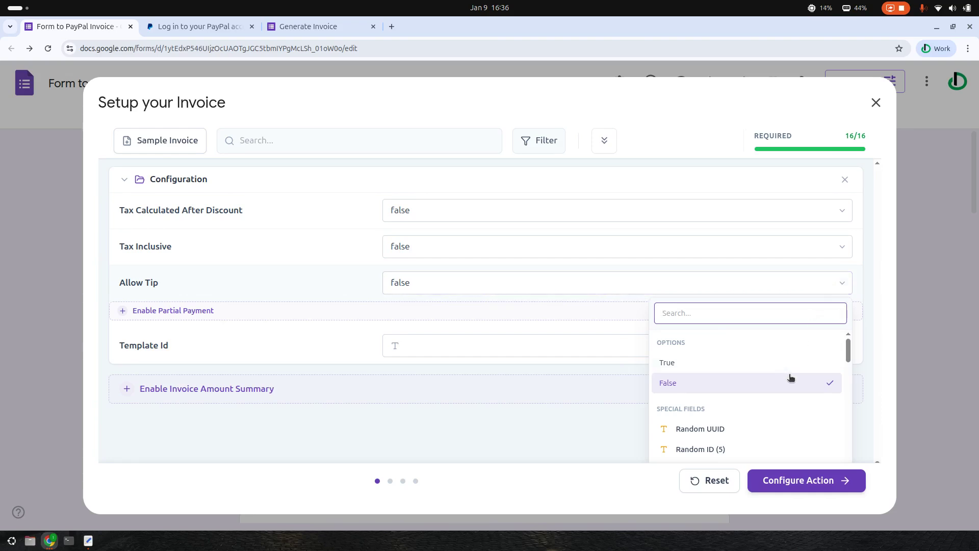
left_click(849, 289)
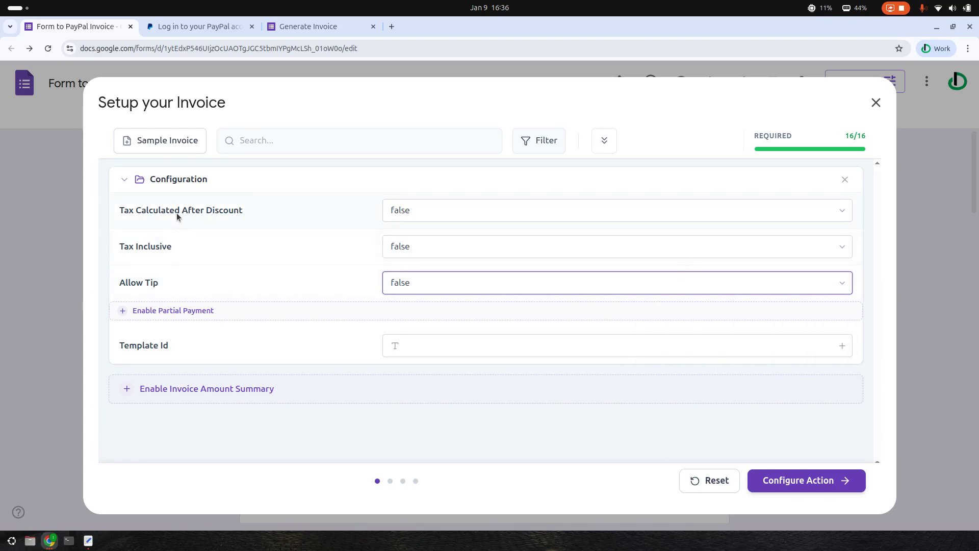
Add, then remove, the Invoice Amount Summary section and advance to the Invoice Action step
left_click(127, 395)
scroll(208, 368, "down", 2)
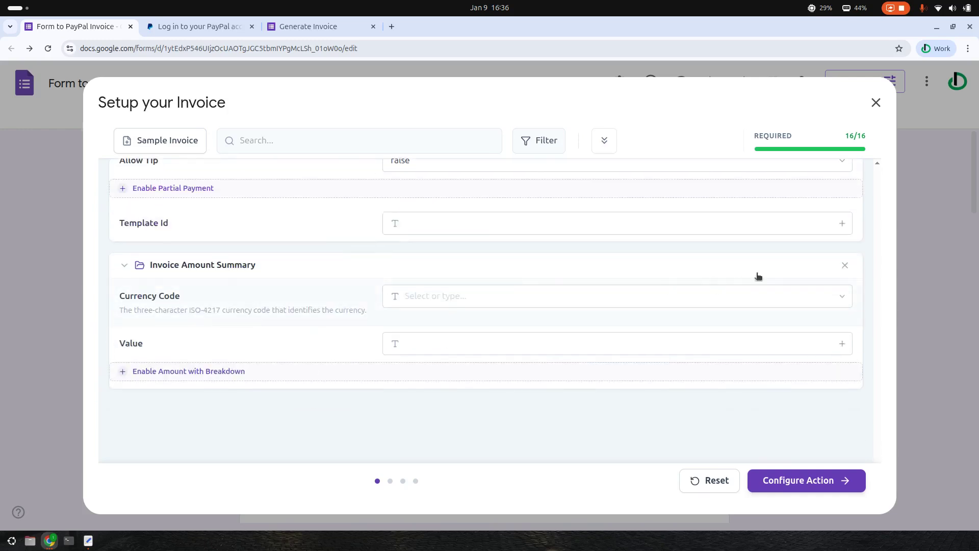
left_click(844, 266)
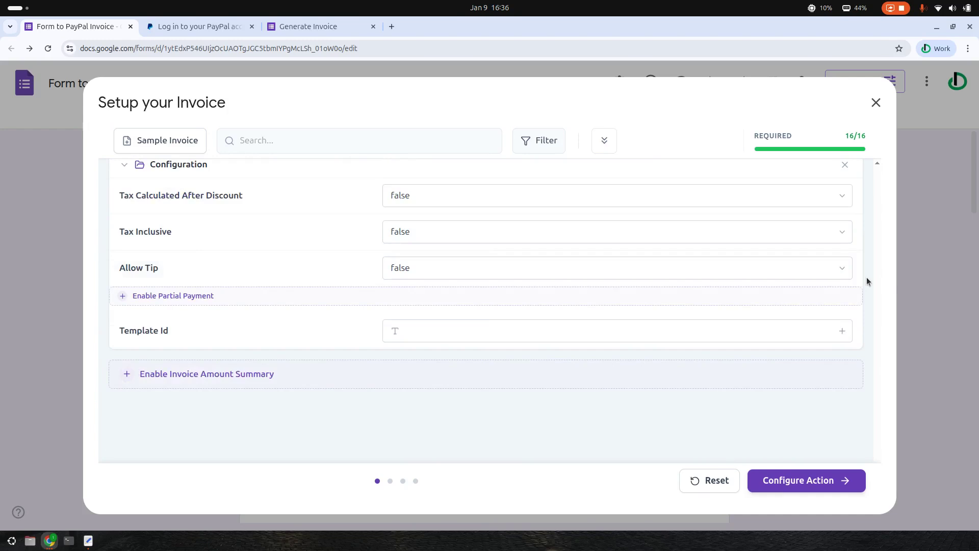
left_click(403, 368)
scroll(405, 365, "down", 2)
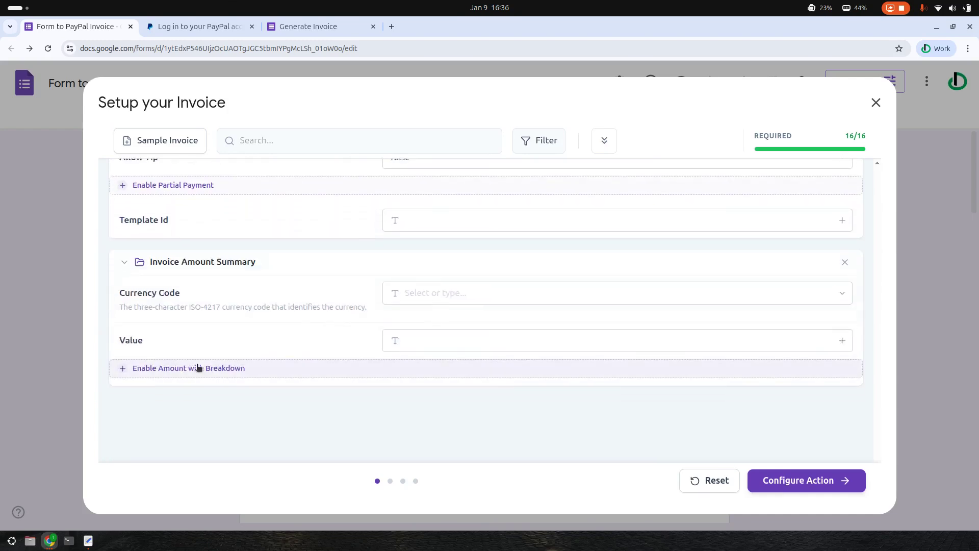
left_click(131, 368)
scroll(471, 369, "down", 3)
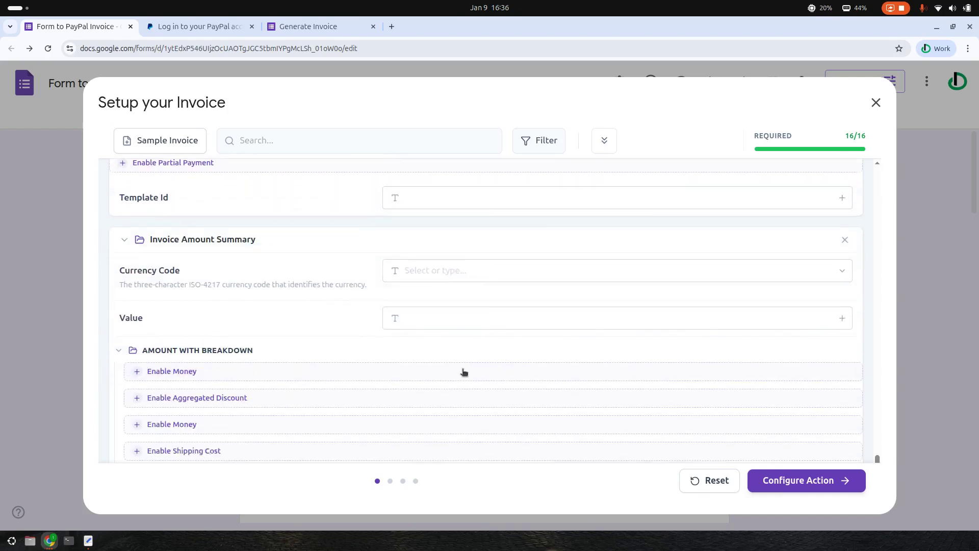
scroll(249, 357, "up", 1)
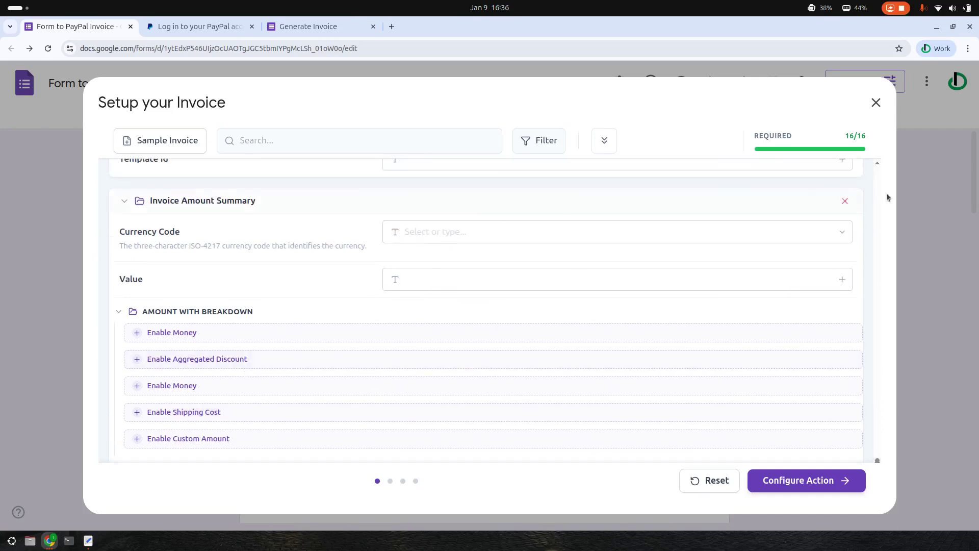
left_click(843, 199)
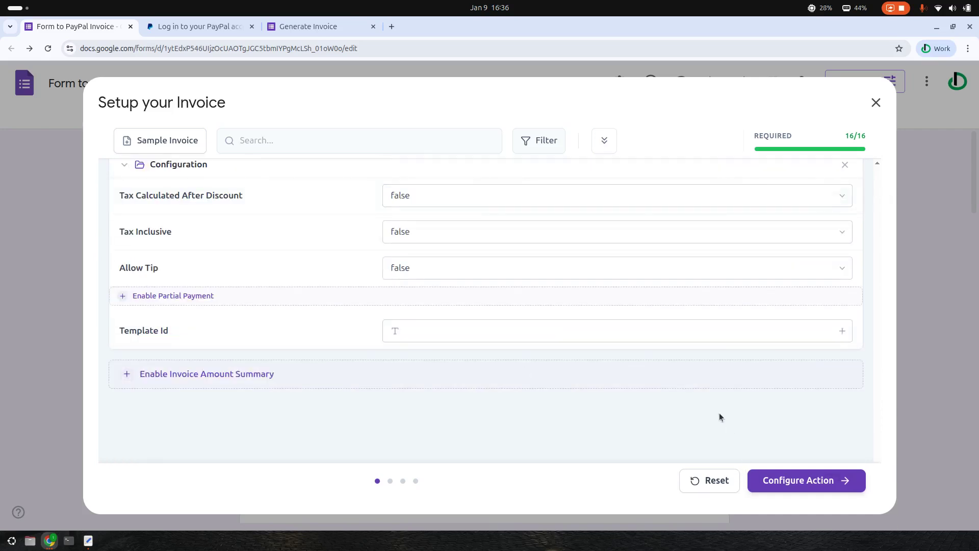
scroll(728, 426, "up", 15)
left_click(827, 489)
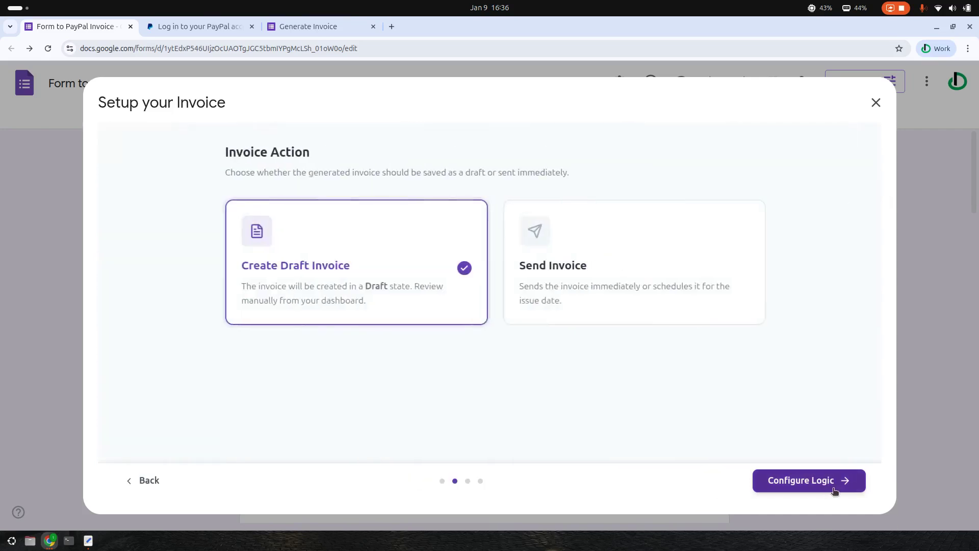
left_click(643, 273)
left_click(459, 277)
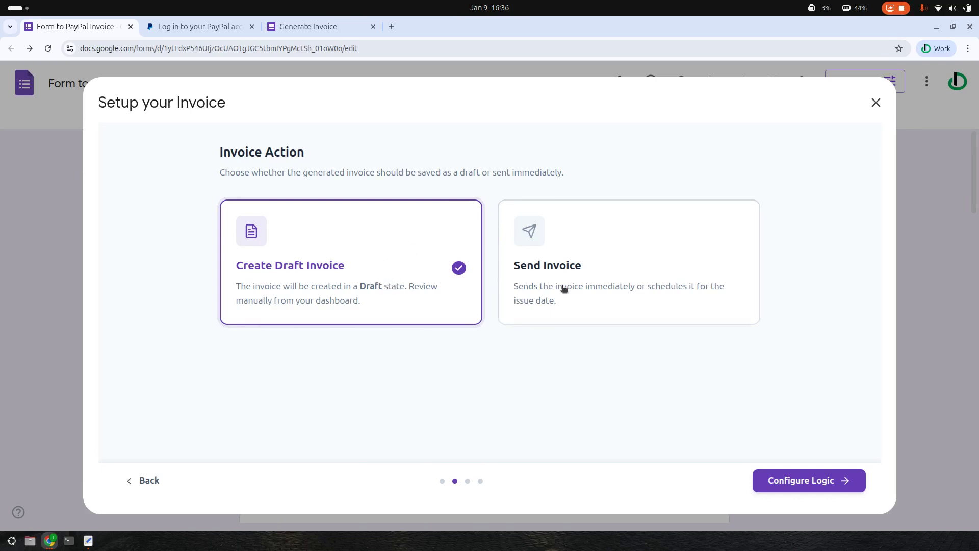
left_click(644, 294)
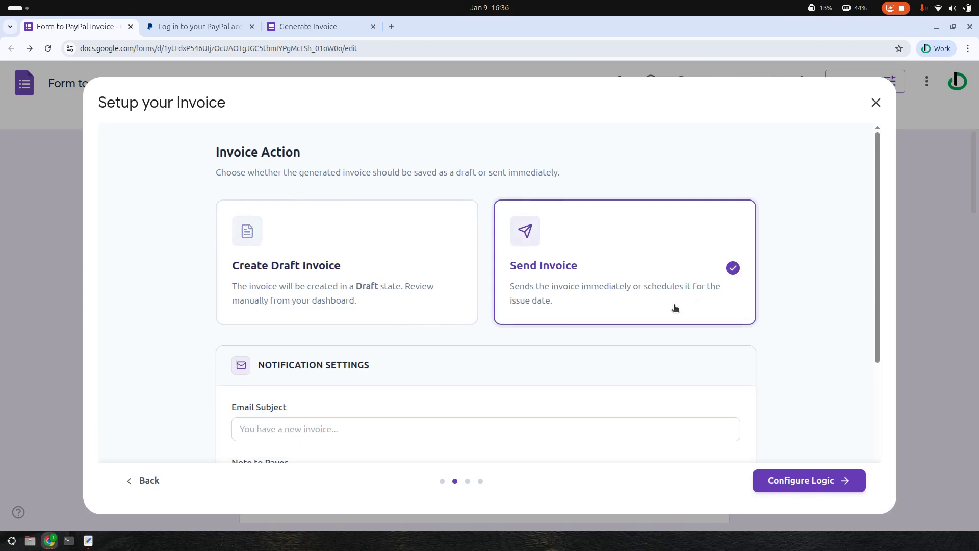
scroll(675, 308, "down", 1)
scroll(470, 280, "up", 1)
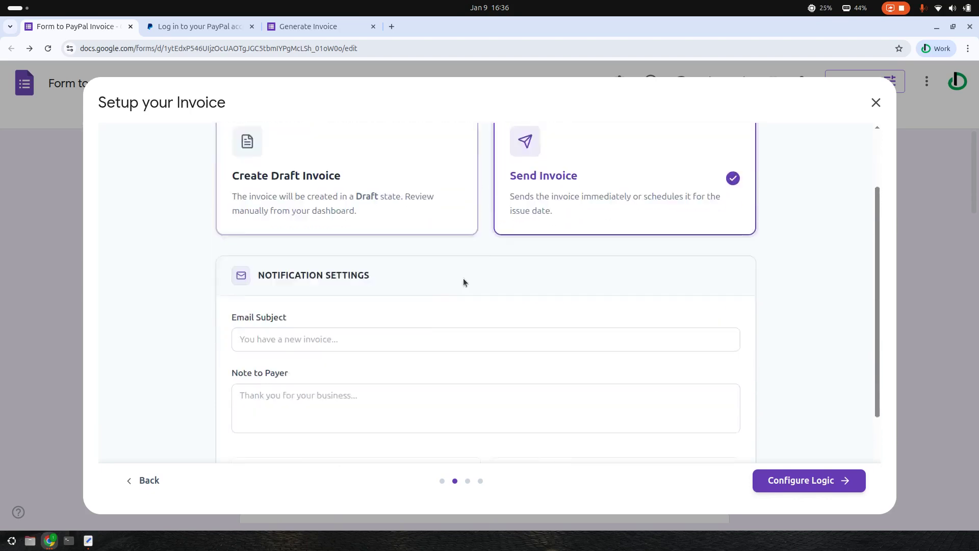
scroll(258, 284, "down", 2)
left_click(277, 305)
left_click(306, 356)
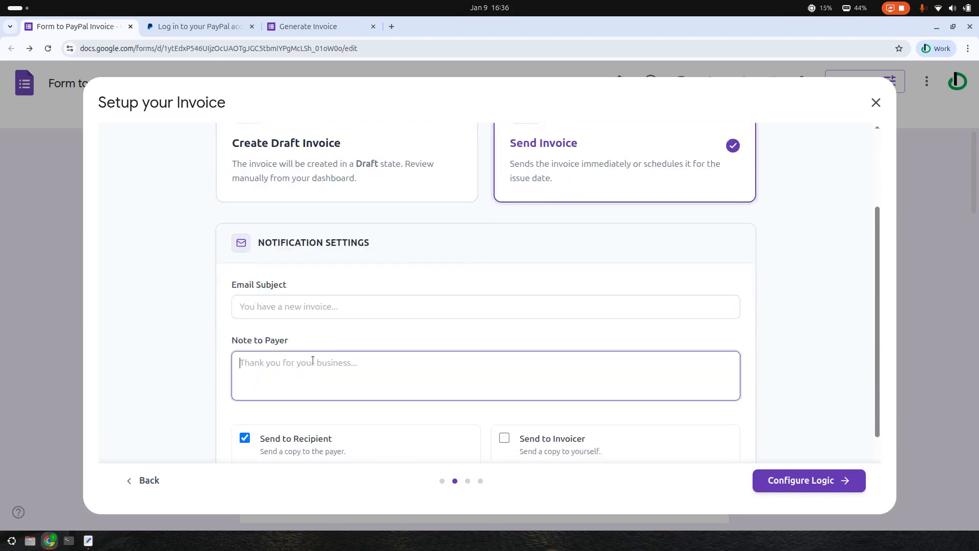
scroll(404, 350, "down", 2)
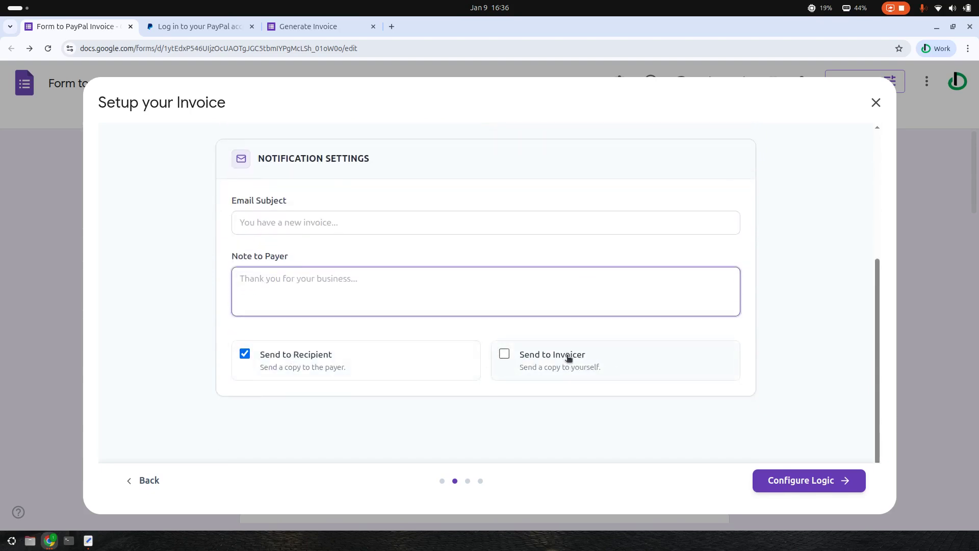
scroll(484, 347, "up", 5)
left_click(388, 296)
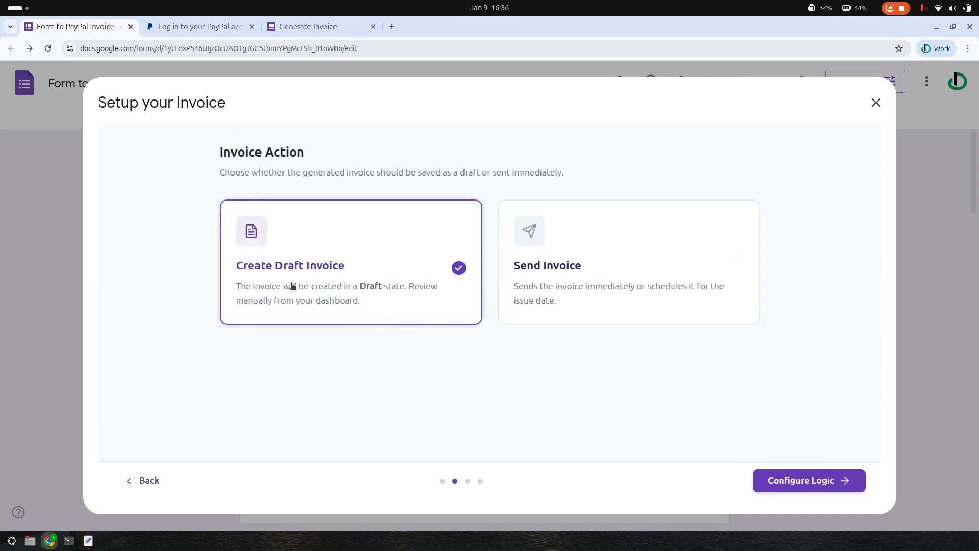
left_click(839, 482)
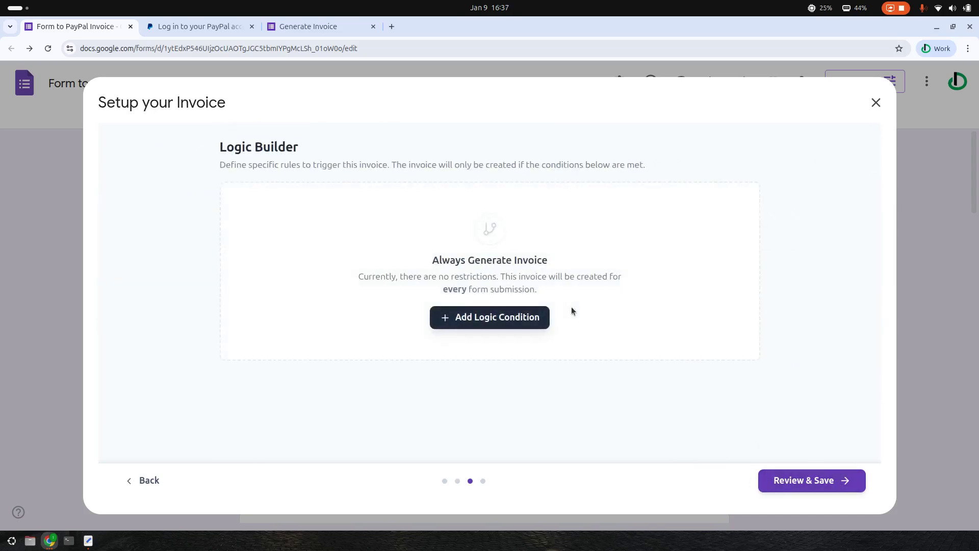
Add a logic condition 'Item 1 is not empty', then continue to Review & Settings
left_click(470, 319)
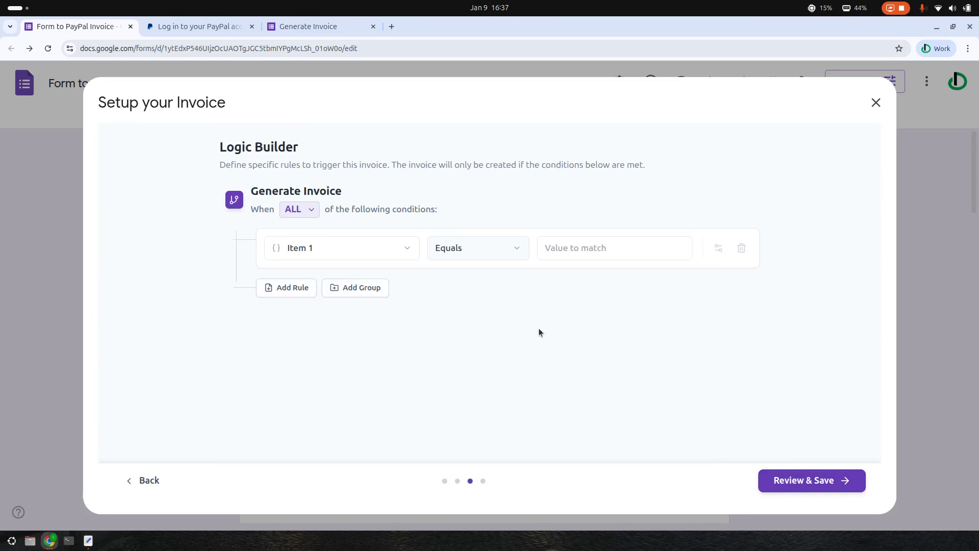
left_click(334, 250)
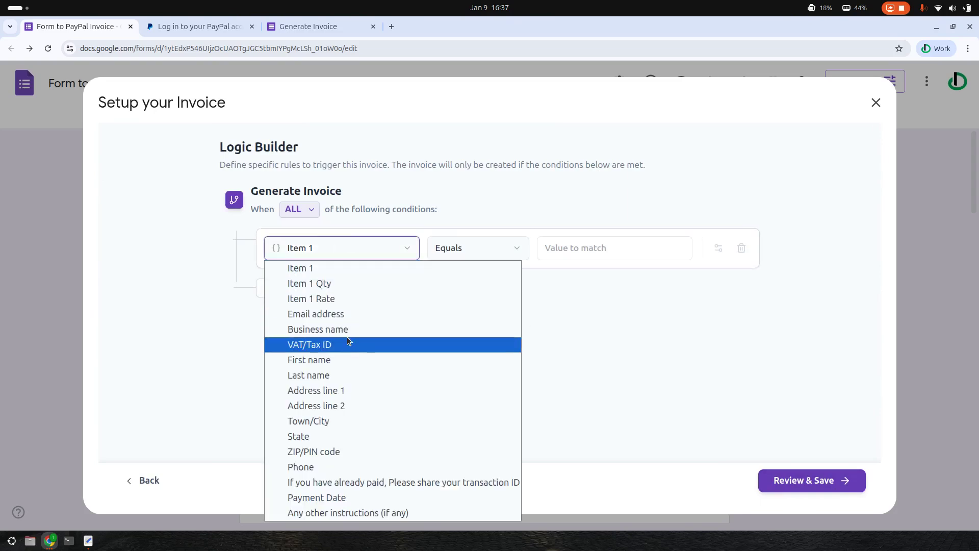
left_click(317, 268)
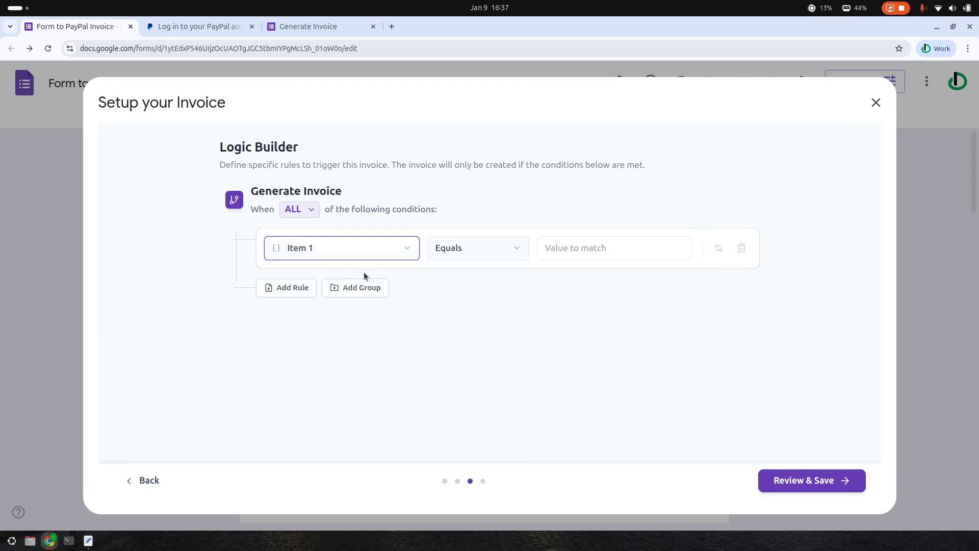
left_click(473, 252)
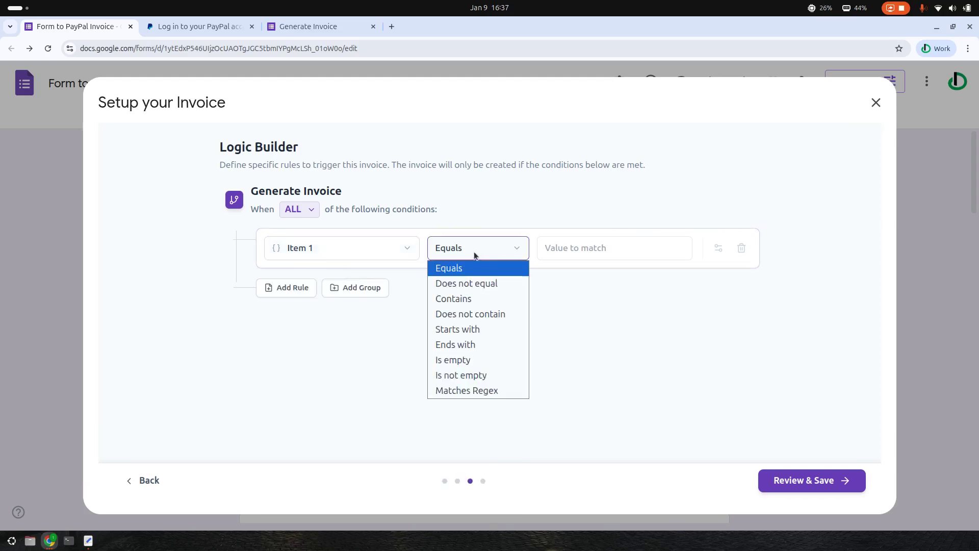
left_click(467, 379)
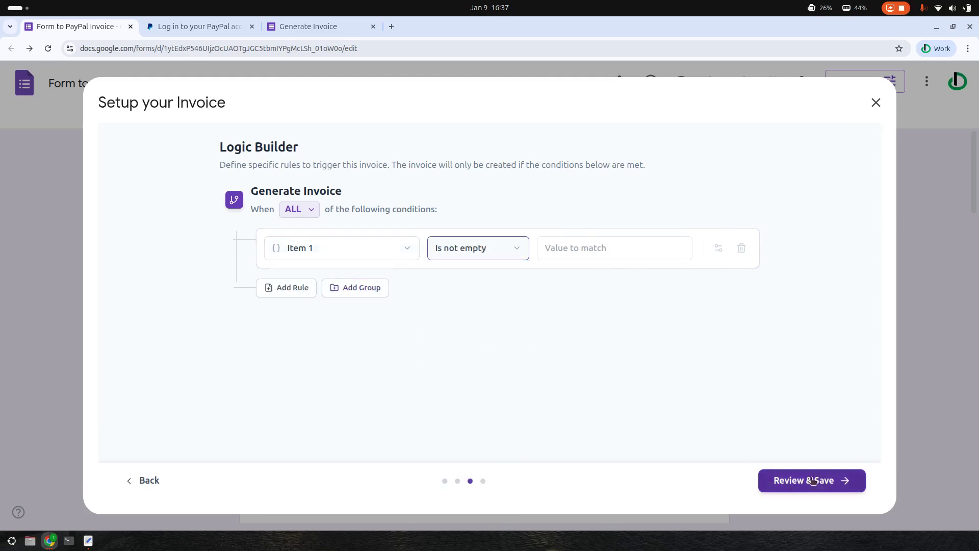
left_click(791, 487)
scroll(515, 312, "down", 1)
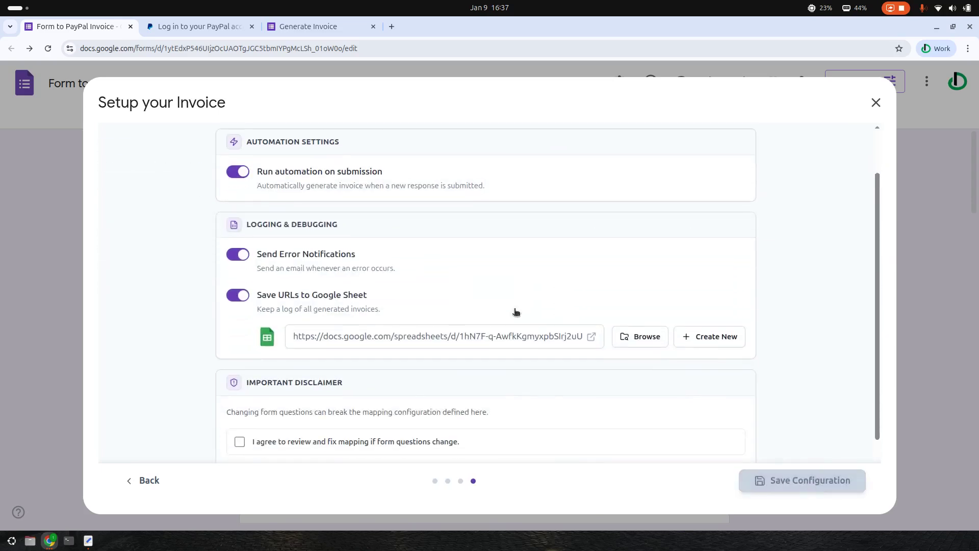
Pick the PayPal Invoices spreadsheet as the log, tick the mapping disclaimer, and save the configuration
left_click(717, 334)
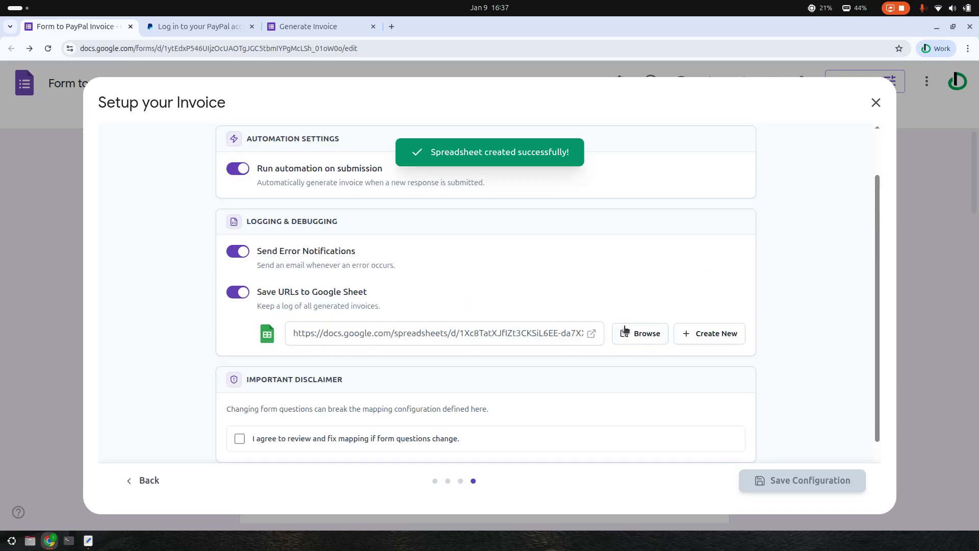
left_click(640, 334)
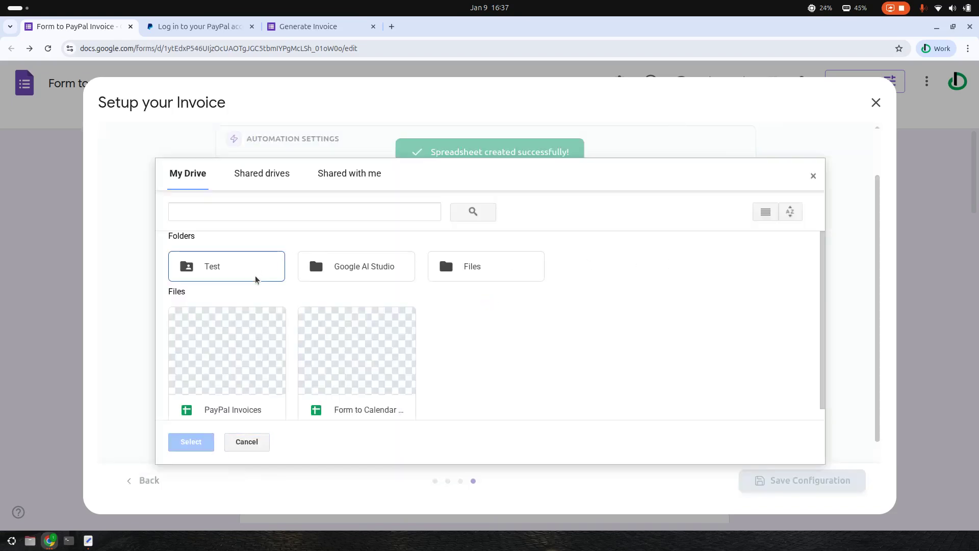
double_click(258, 359)
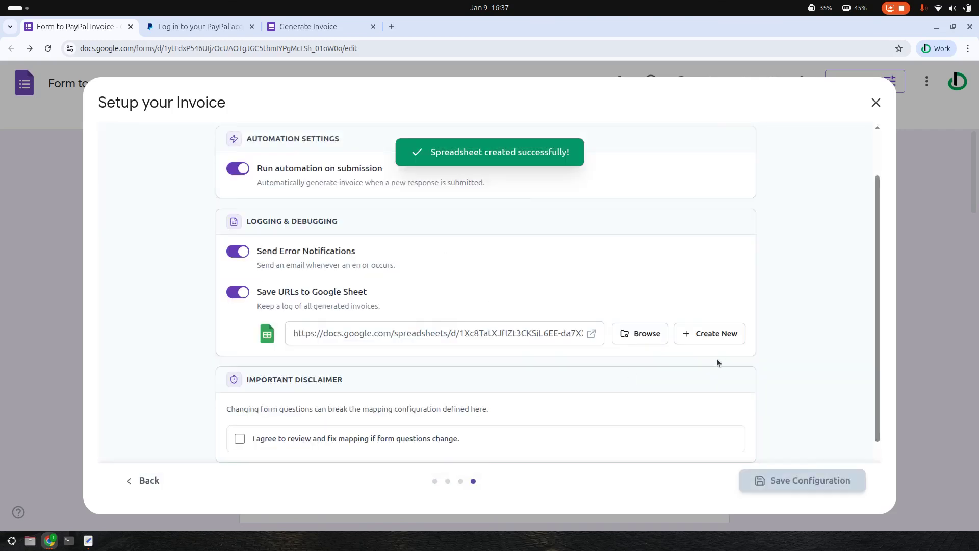
scroll(671, 371, "down", 2)
left_click(240, 372)
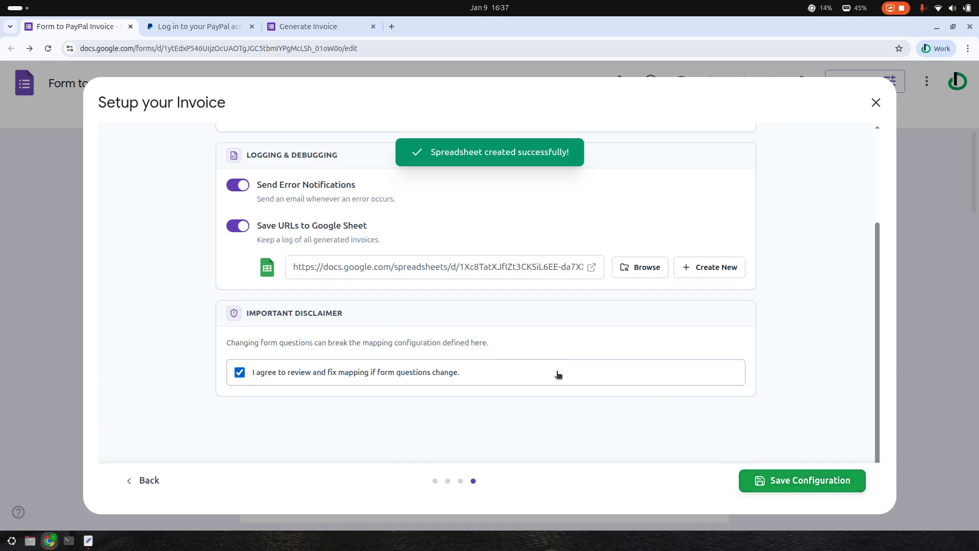
left_click(822, 482)
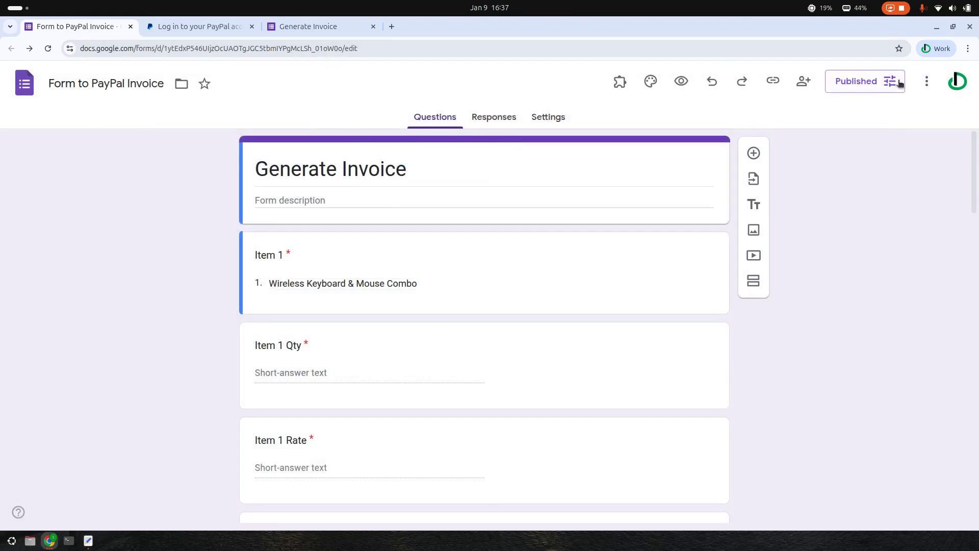
Copy the form's responder link from the Published options
left_click(873, 84)
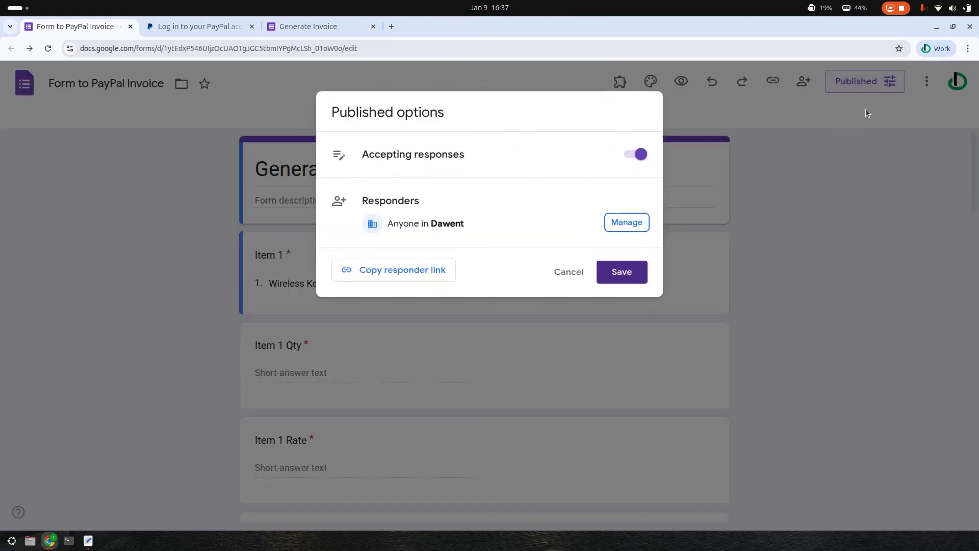
left_click(422, 284)
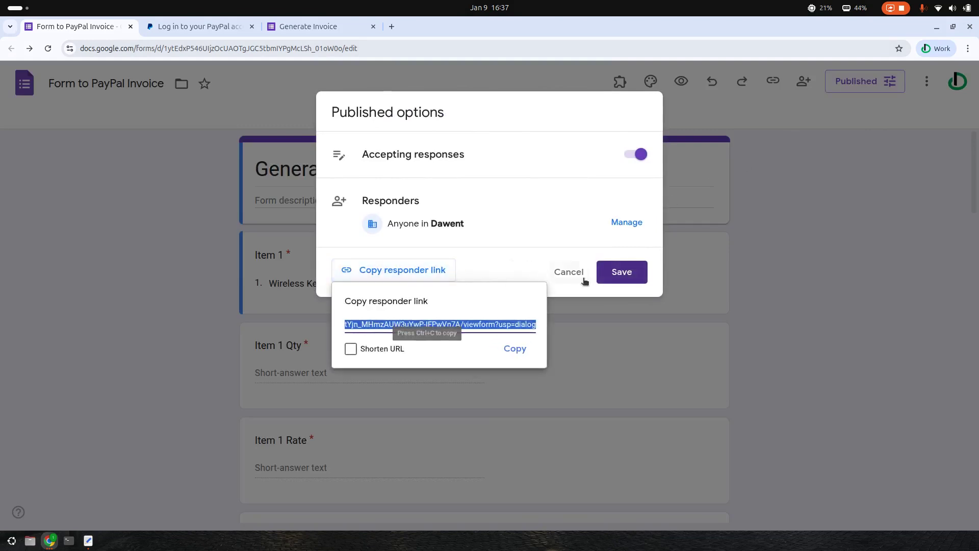
left_click(795, 279)
Submit the filled-in Generate Invoice test response and sign in to PayPal
left_click(299, 32)
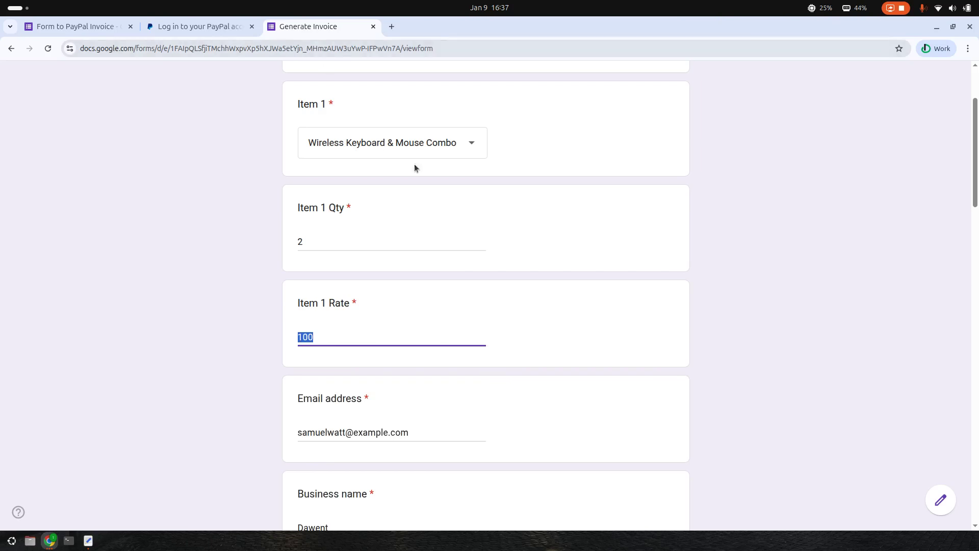
scroll(619, 196, "up", 3)
scroll(702, 234, "down", 2)
scroll(702, 237, "down", 15)
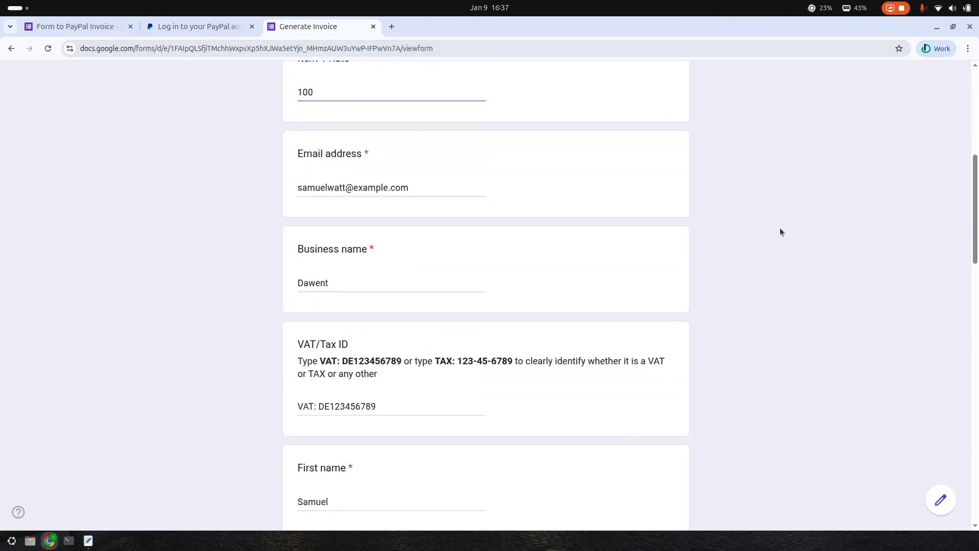
scroll(788, 250, "down", 8)
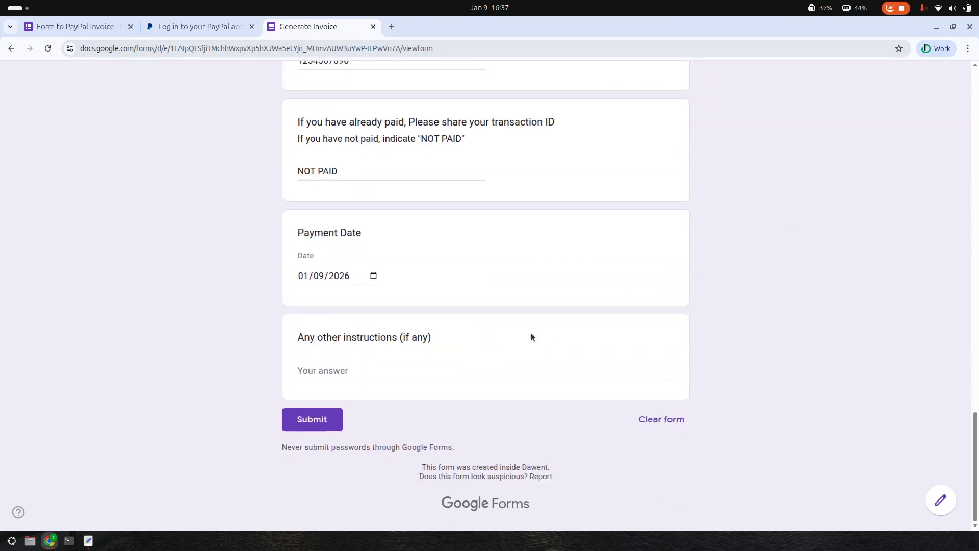
left_click(312, 419)
key("ctrl+shift+Tab")
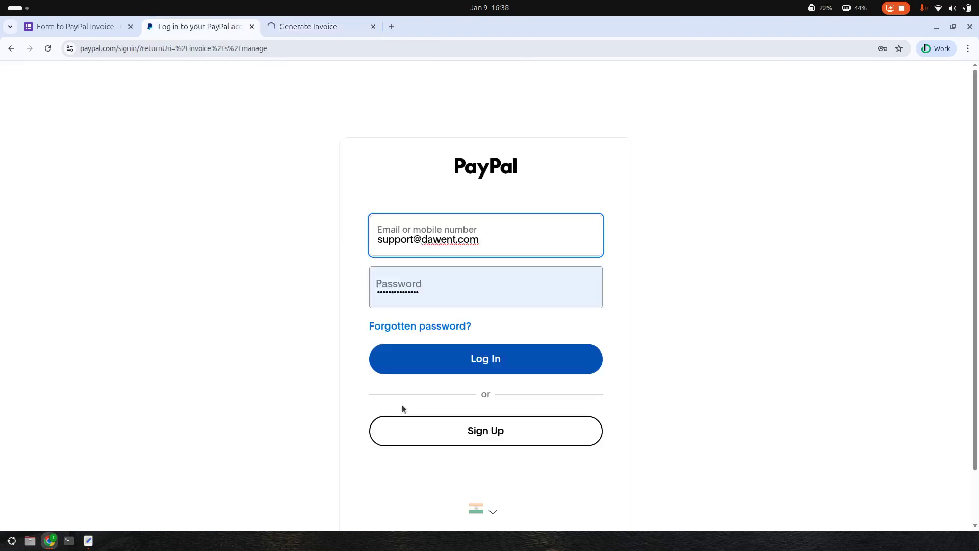
left_click(500, 367)
left_click(308, 18)
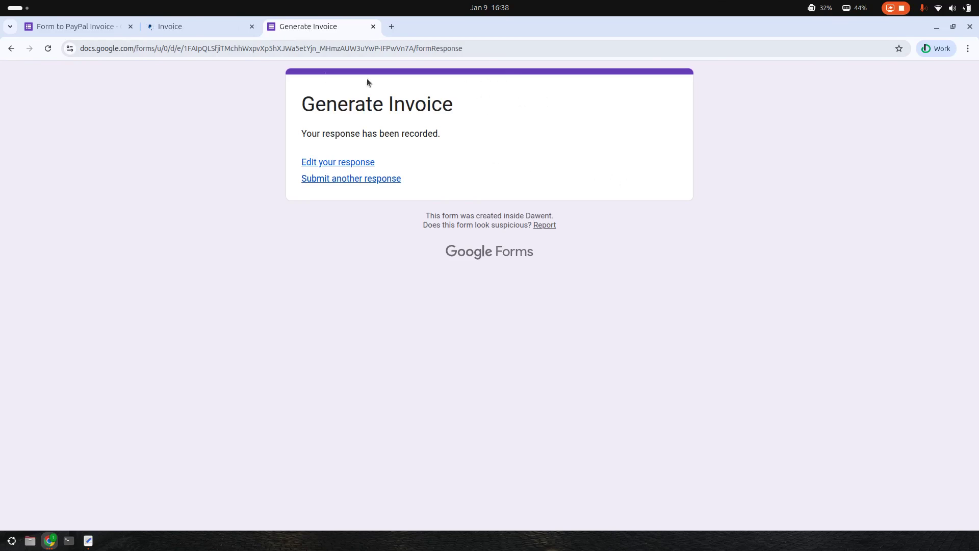
Reopen the Form to PayPal Invoice configuration and step through to Review & Settings
left_click(191, 22)
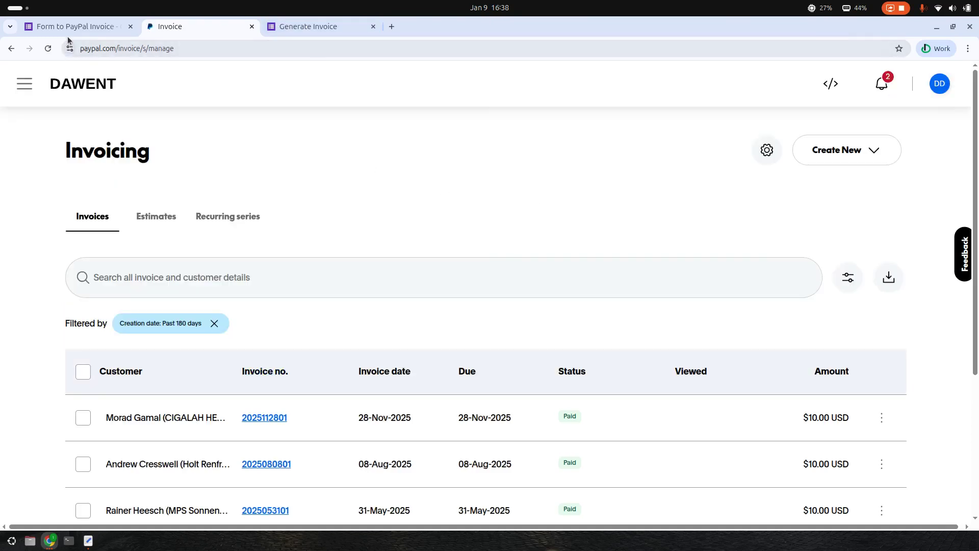
left_click(77, 27)
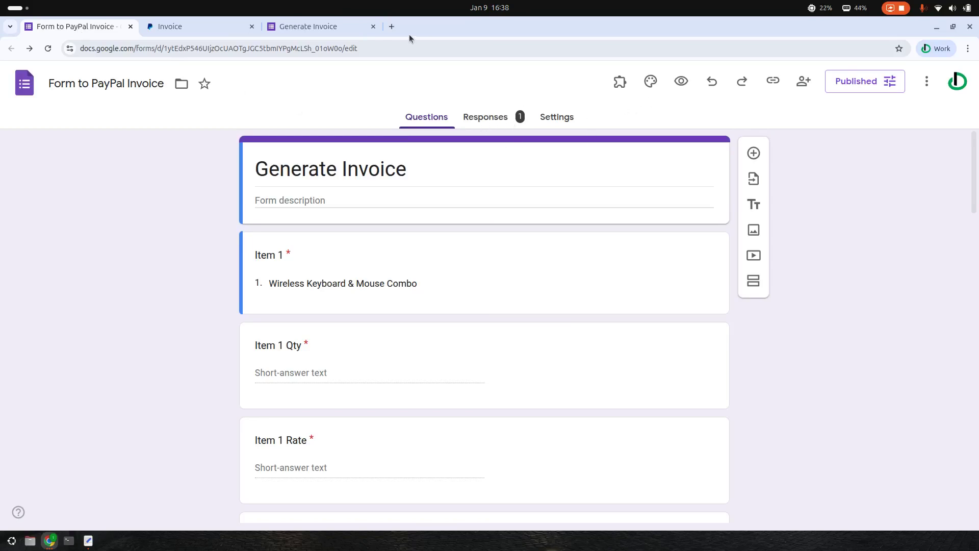
left_click(620, 81)
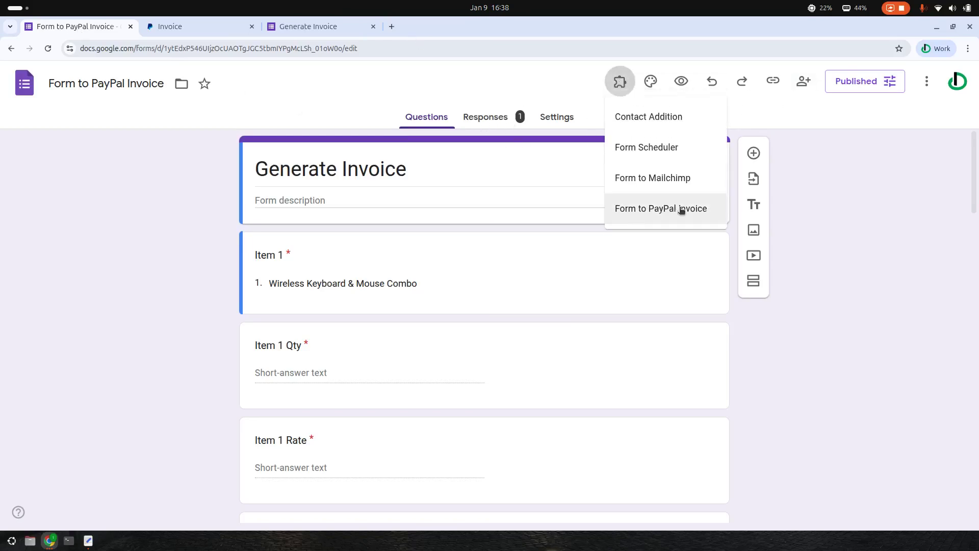
left_click(663, 211)
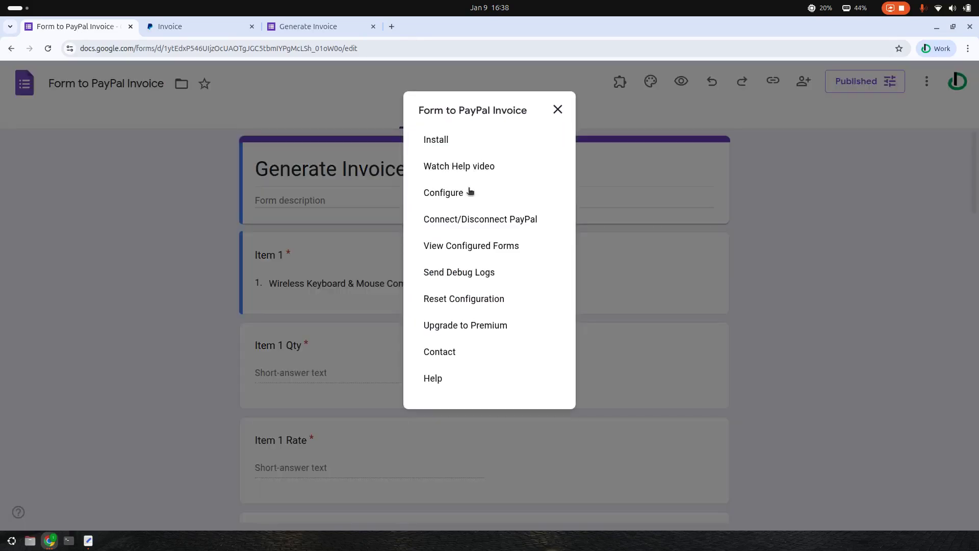
left_click(443, 196)
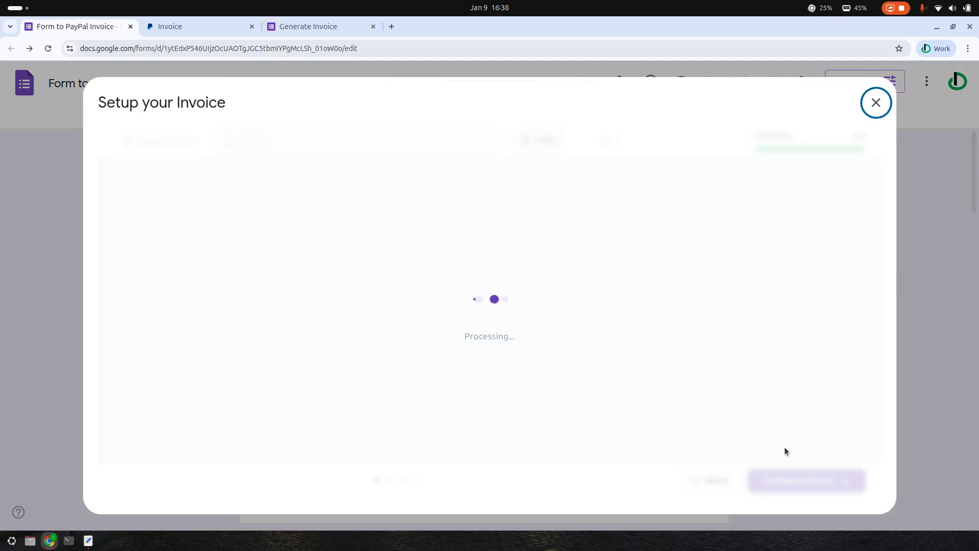
left_click(821, 481)
left_click(822, 481)
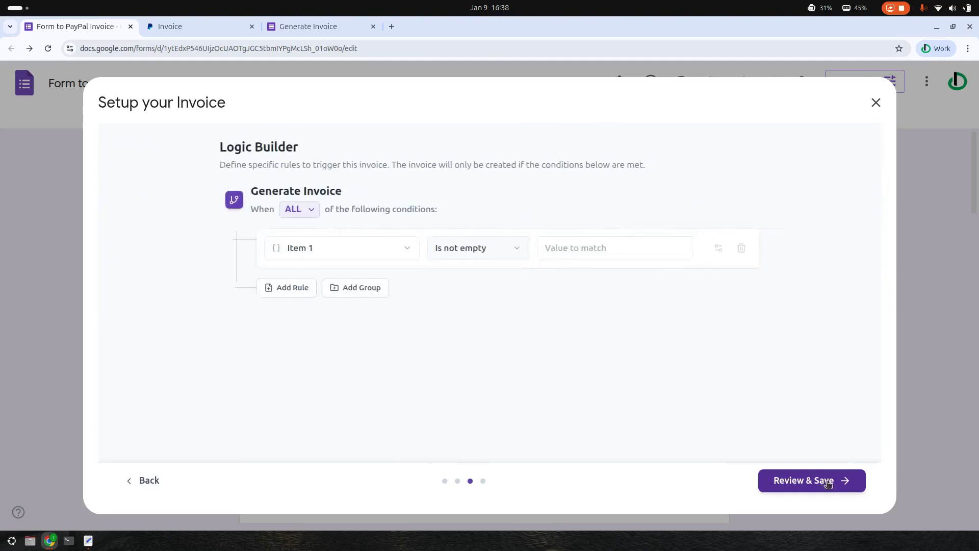
left_click(824, 479)
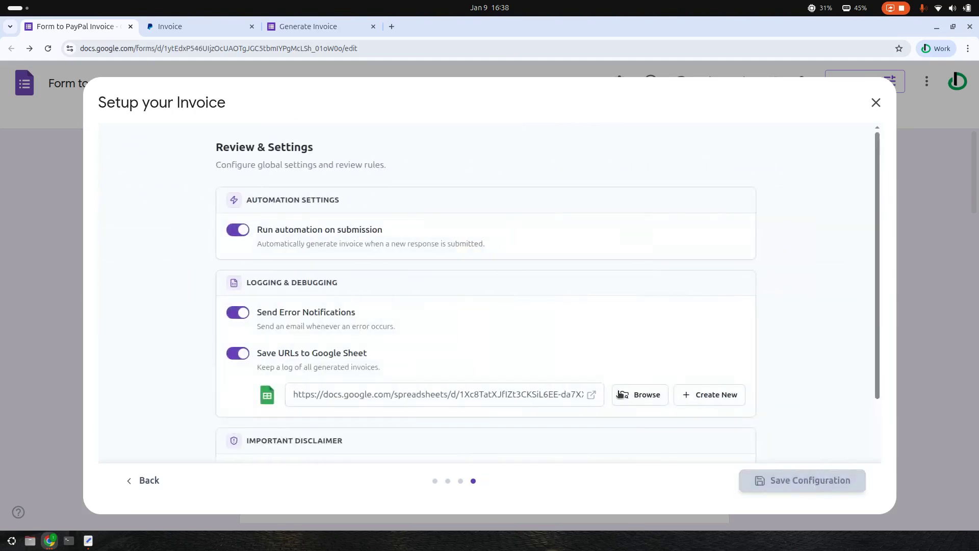
Open the linked log sheet and check row 2's draft-success status and invoice link
left_click(592, 395)
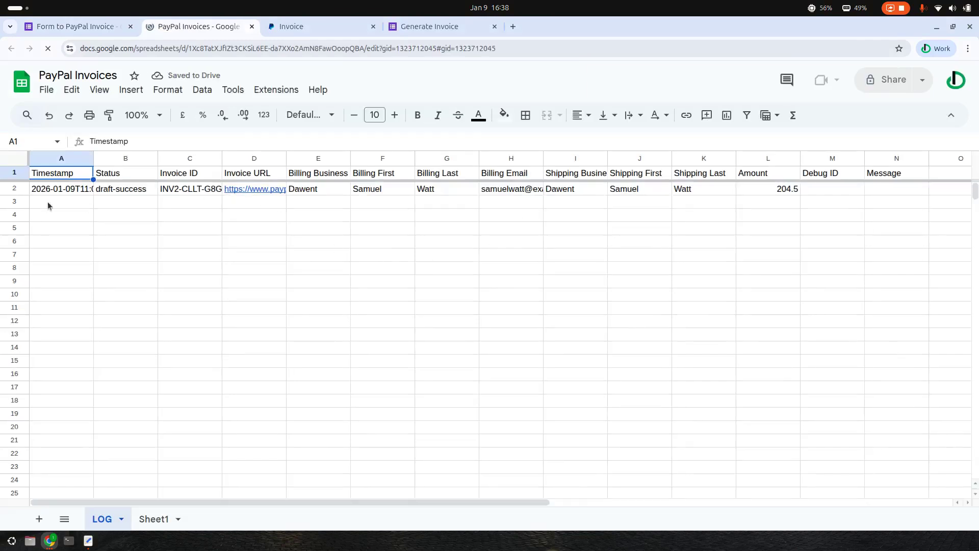
left_click(14, 188)
left_click(122, 190)
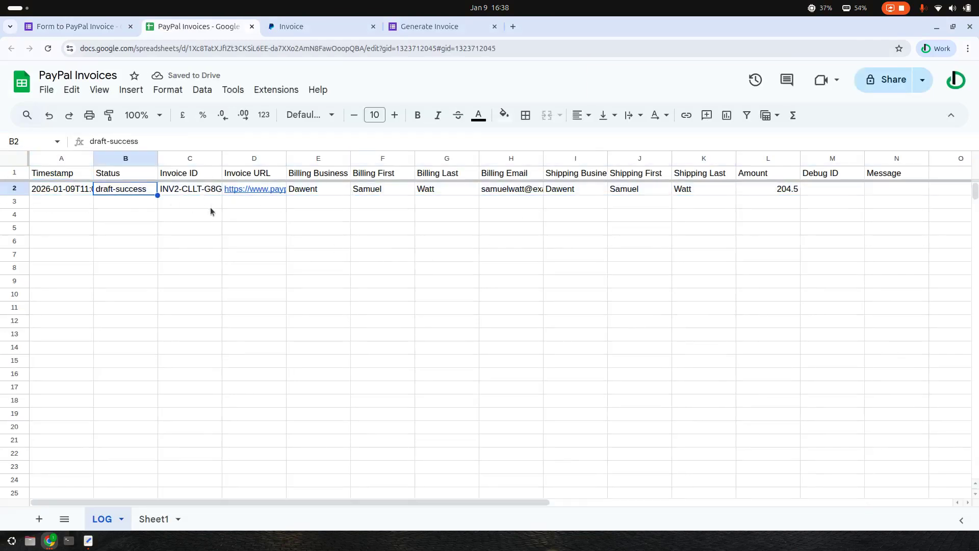
left_click(265, 198)
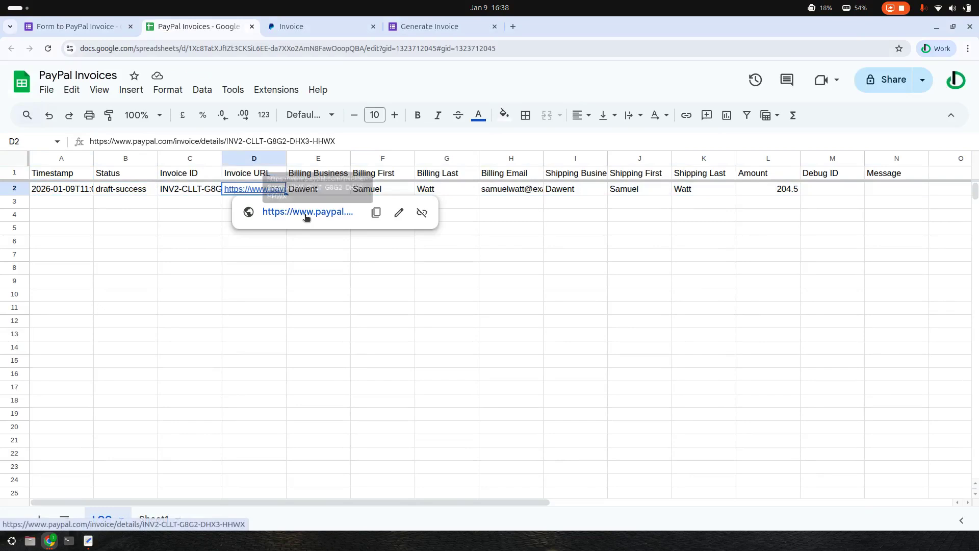
left_click(351, 24)
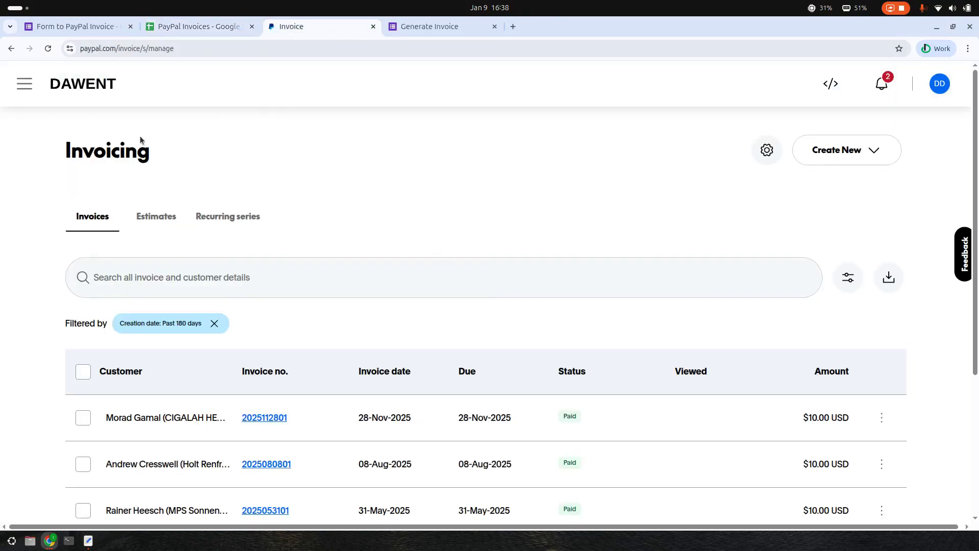
left_click(48, 49)
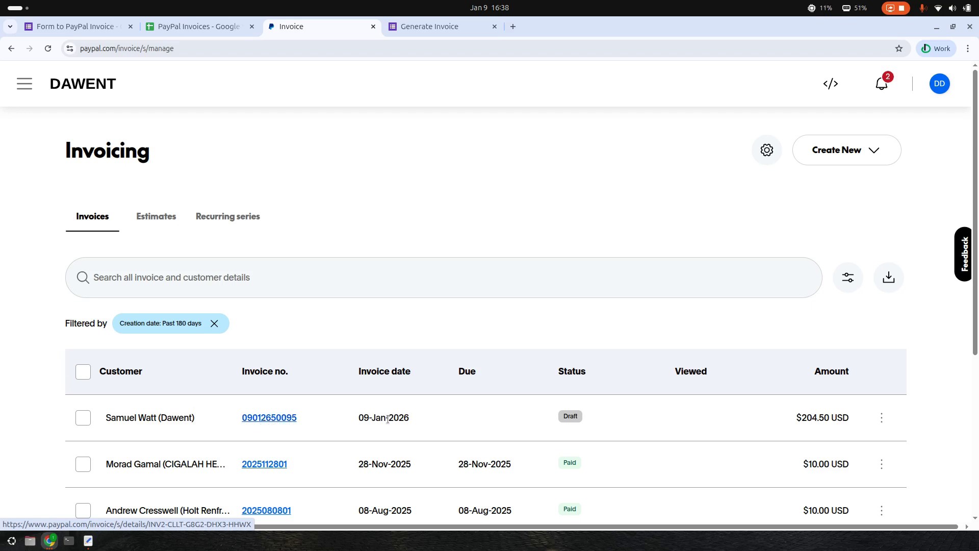
left_click(293, 416)
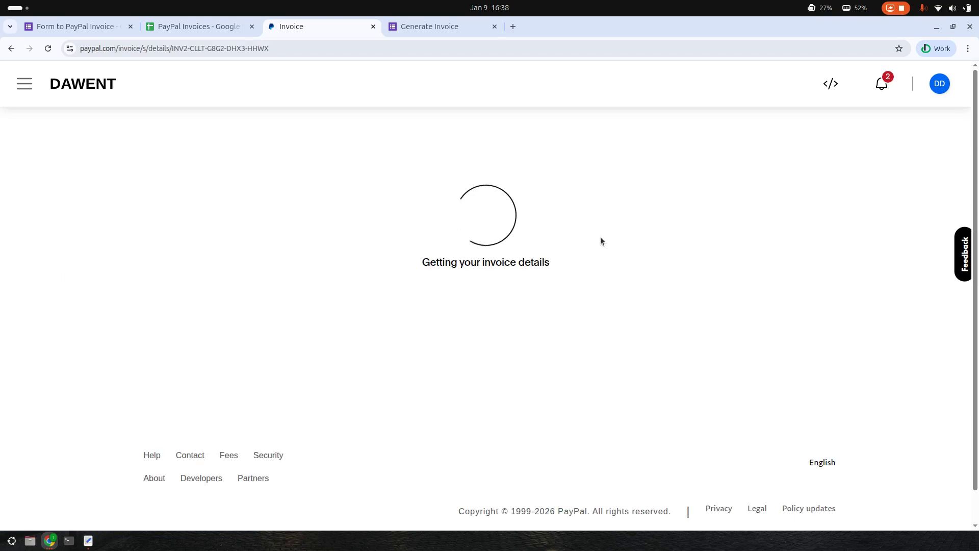
scroll(629, 250, "down", 5)
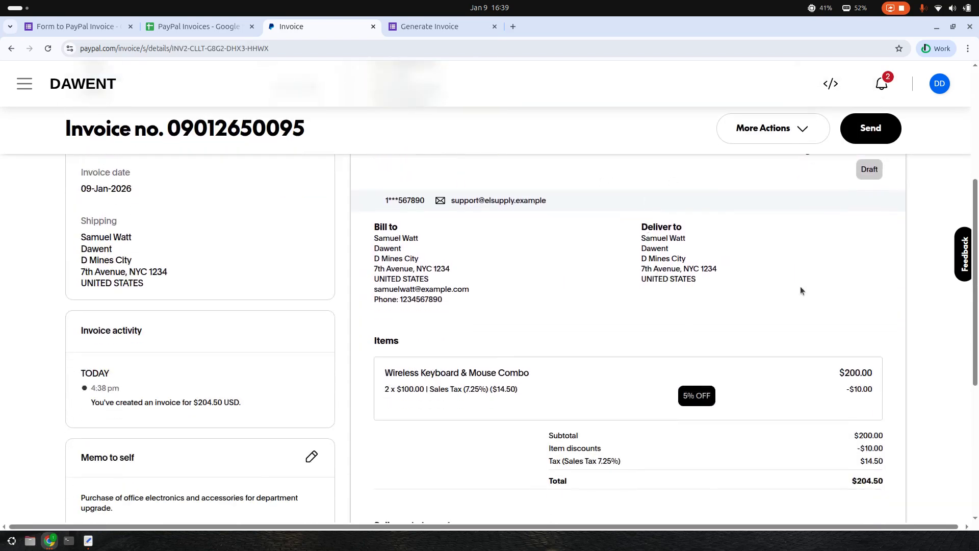
scroll(789, 286, "down", 1)
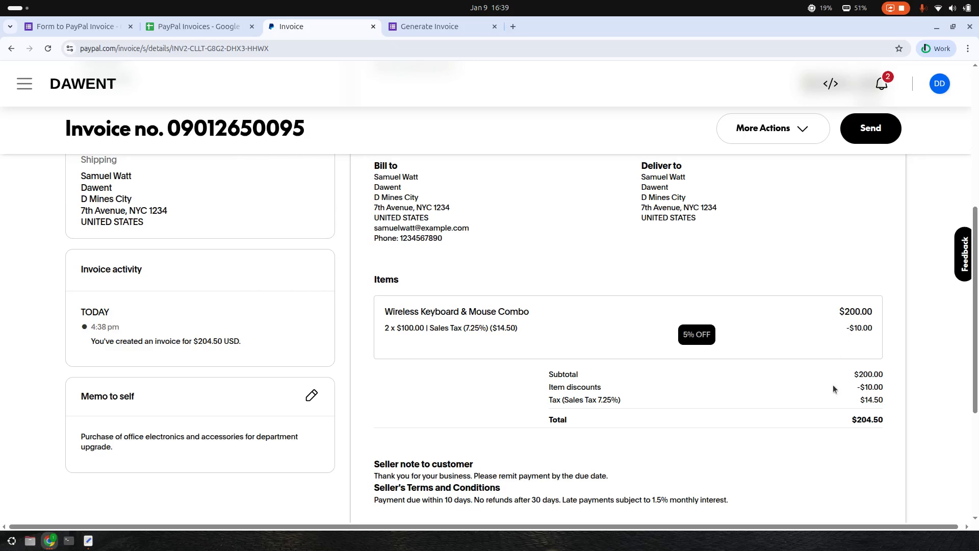
scroll(866, 430, "down", 1)
scroll(864, 430, "down", 2)
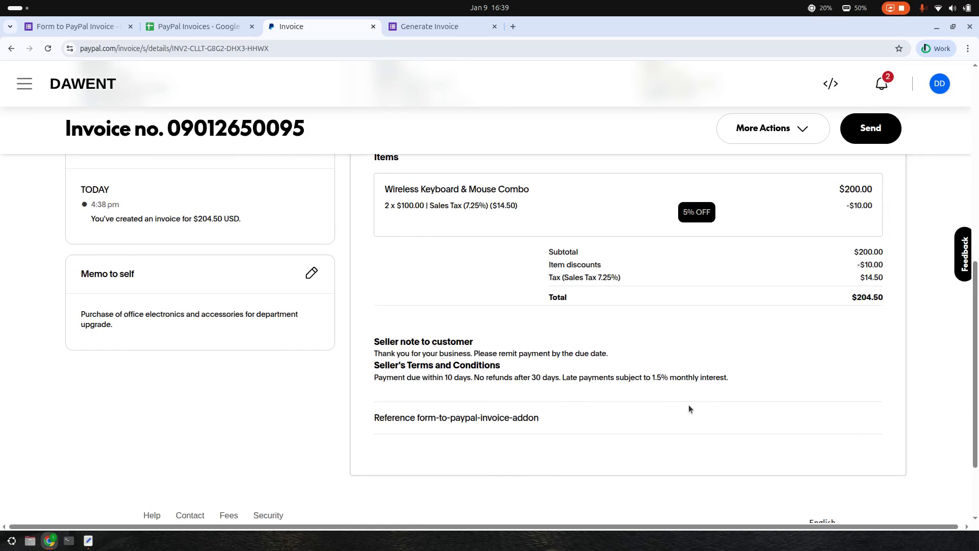
scroll(682, 408, "up", 1)
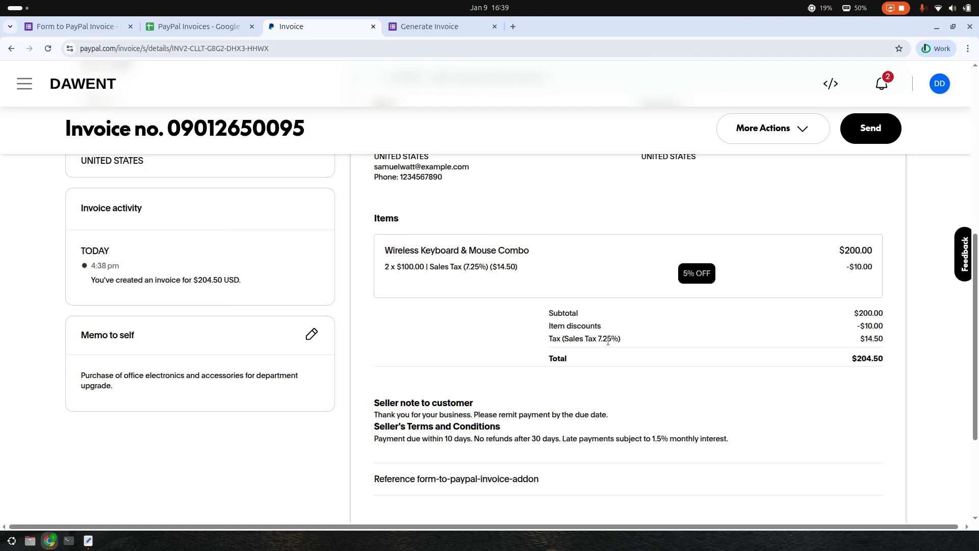
scroll(363, 308, "up", 4)
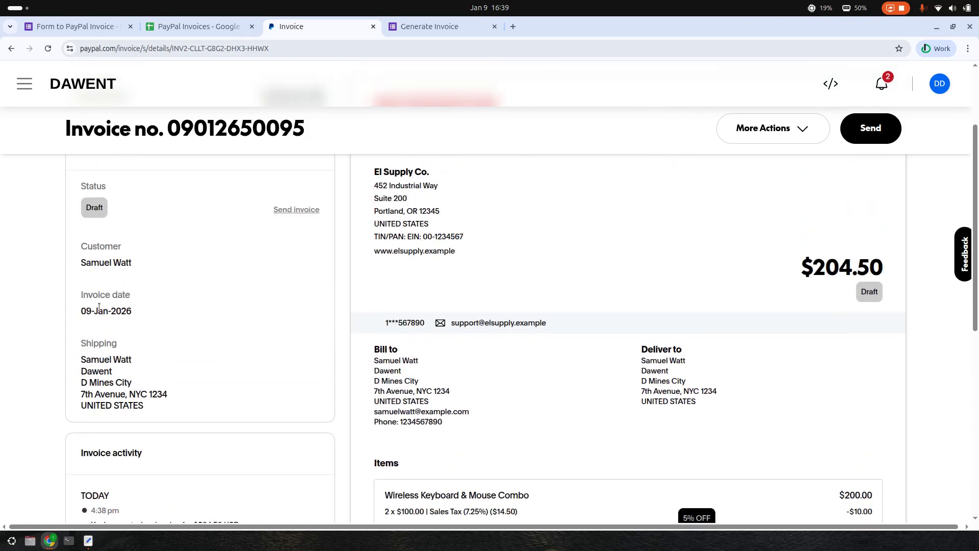
scroll(497, 331, "up", 2)
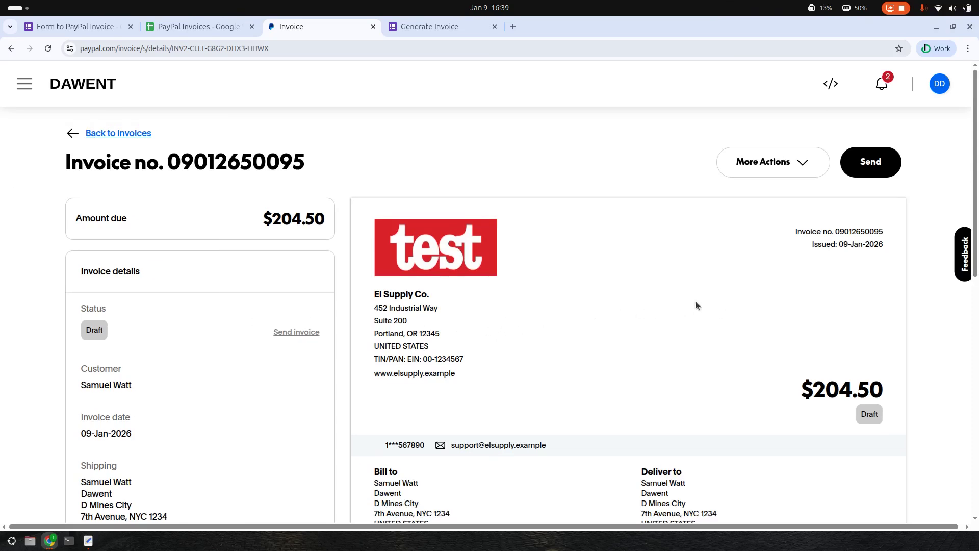
left_click(208, 27)
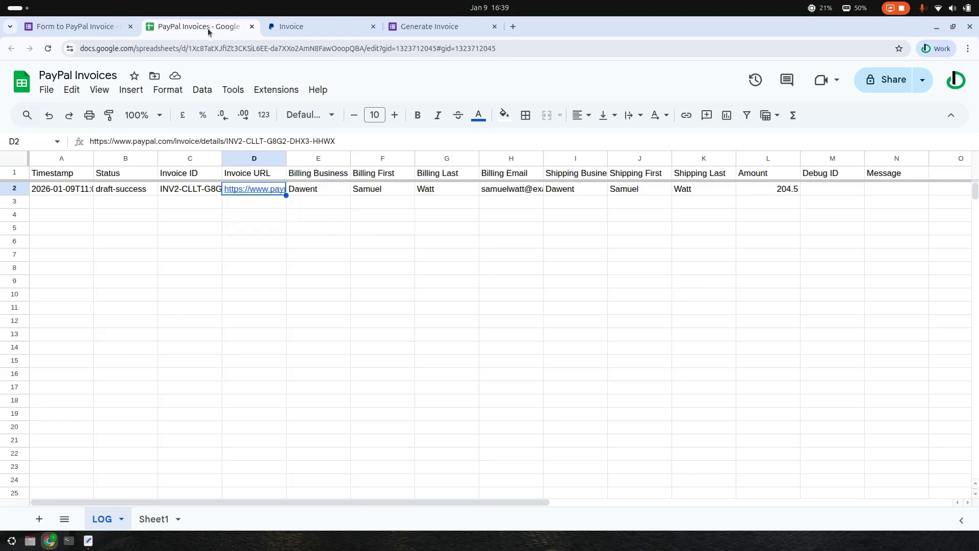
Step back to Invoice Action, try Send Invoice, reselect Create Draft Invoice, and show the response confirmation
left_click(94, 28)
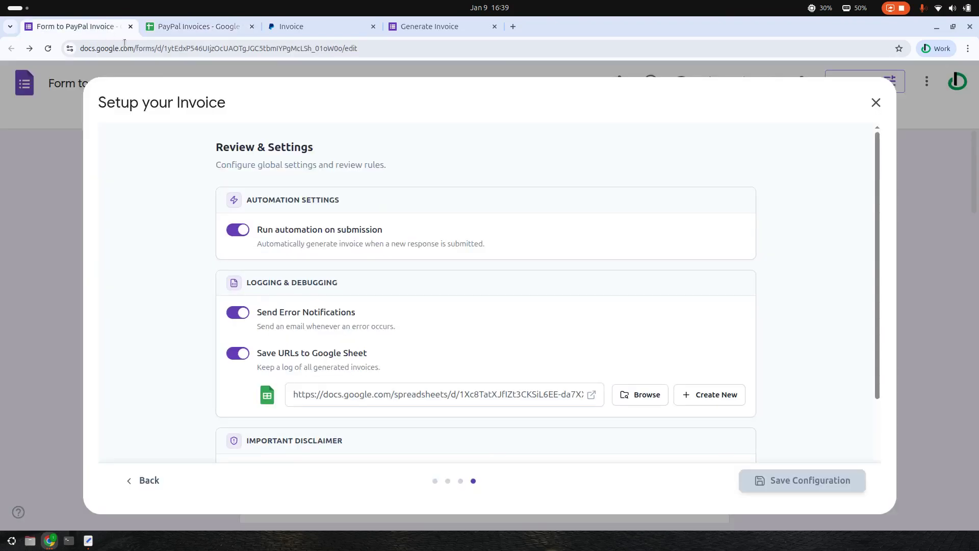
left_click(146, 480)
left_click(135, 482)
left_click(691, 284)
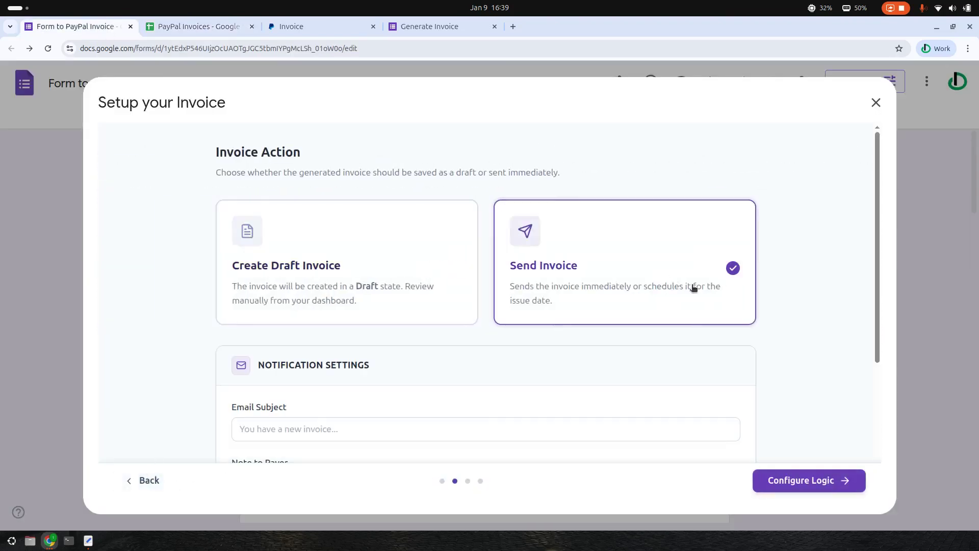
scroll(740, 326, "down", 4)
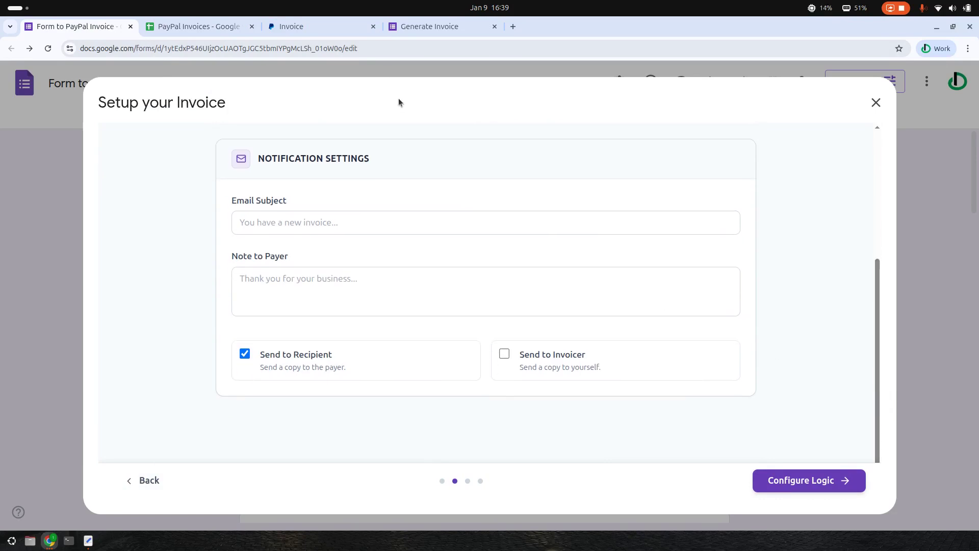
left_click_drag(879, 295, 881, 316)
scroll(306, 285, "up", 5)
left_click(359, 283)
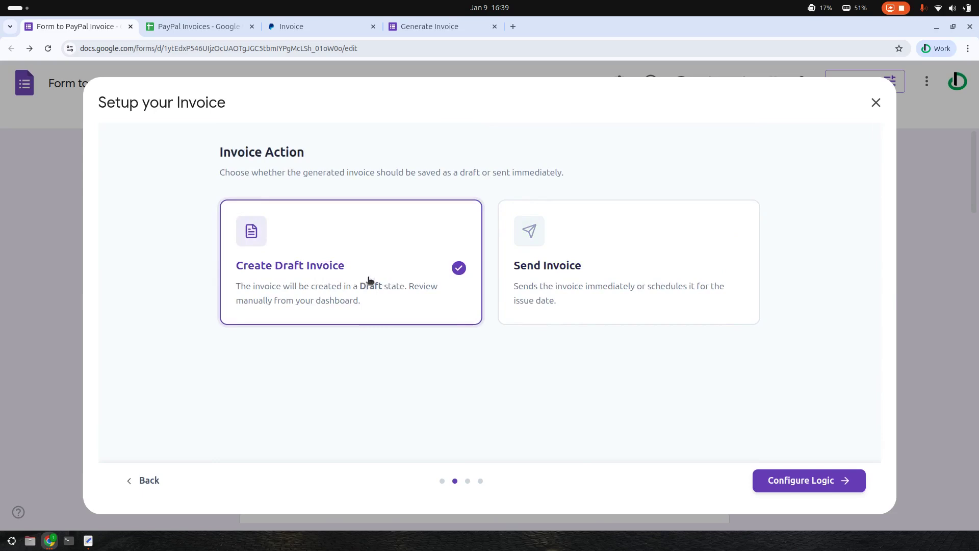
left_click(428, 30)
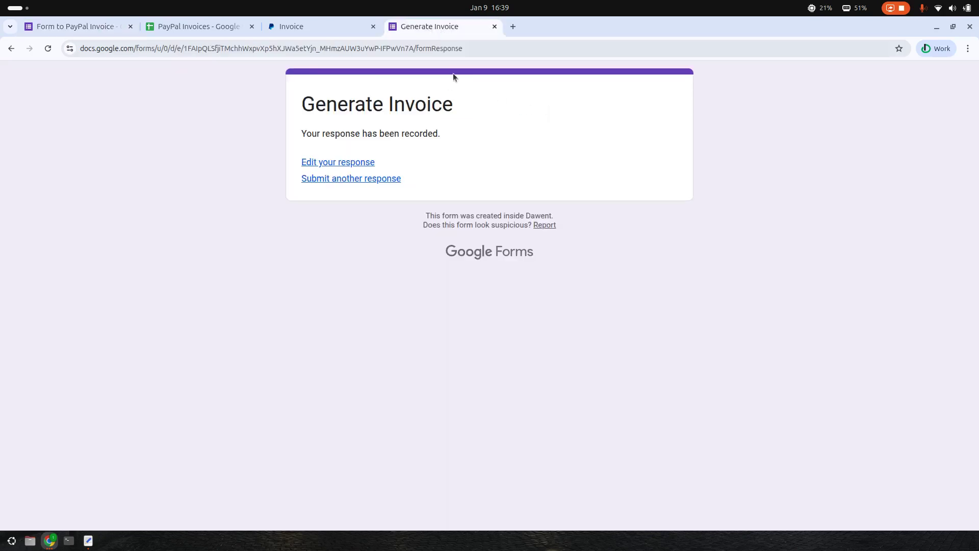
left_click(306, 28)
scroll(619, 238, "down", 10)
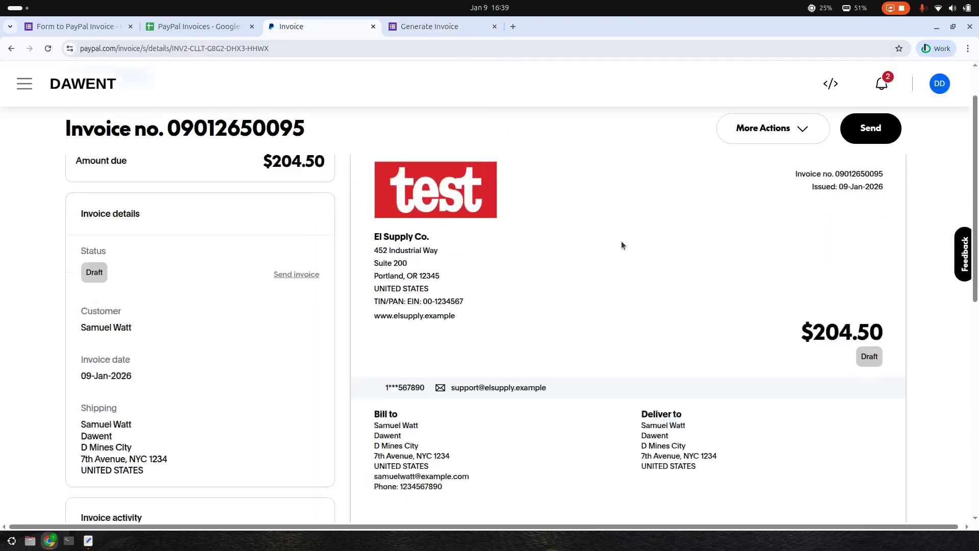
scroll(624, 247, "up", 10)
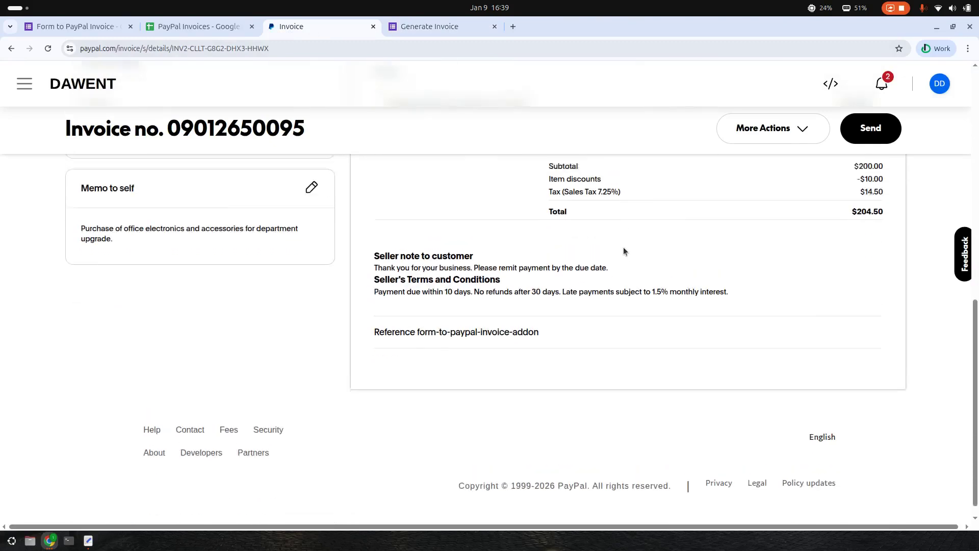
scroll(637, 257, "up", 2)
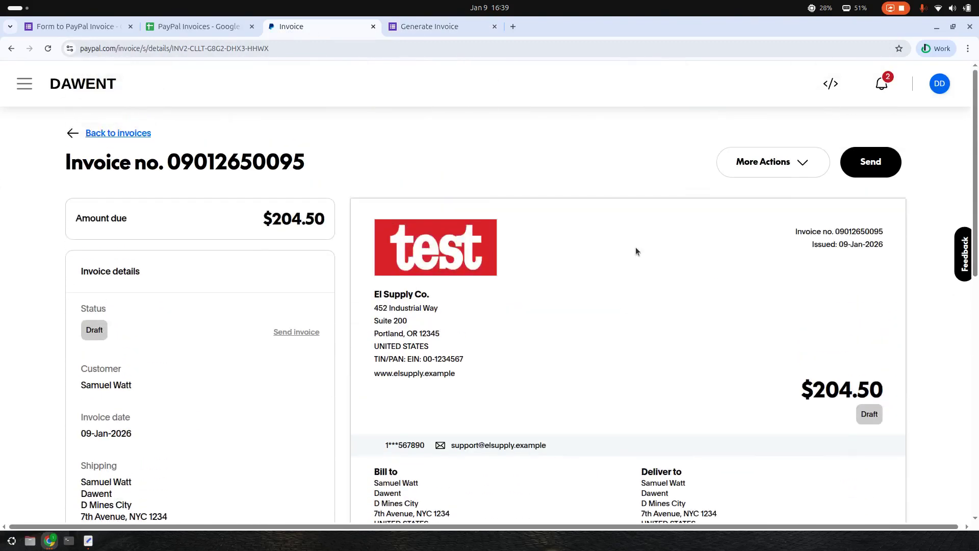